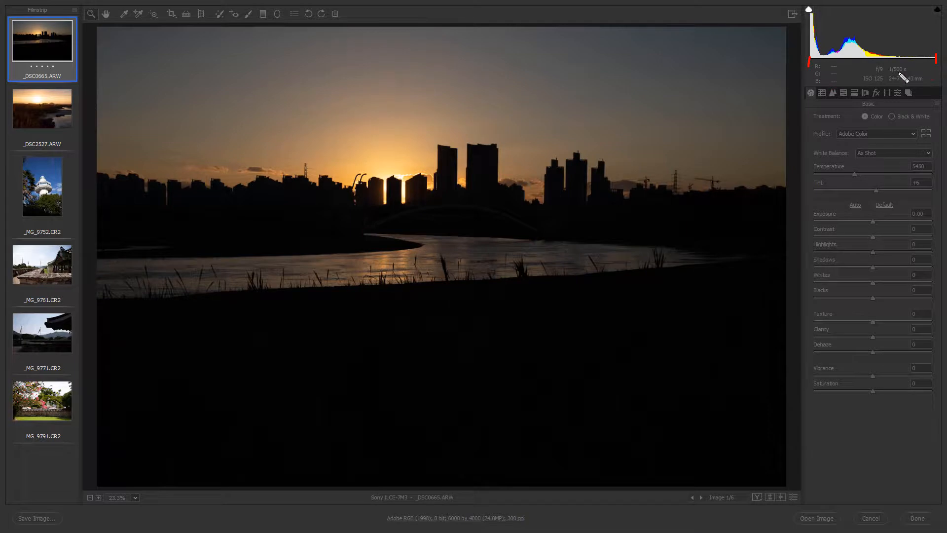
drag(820, 64, 922, 61)
drag(808, 49, 810, 15)
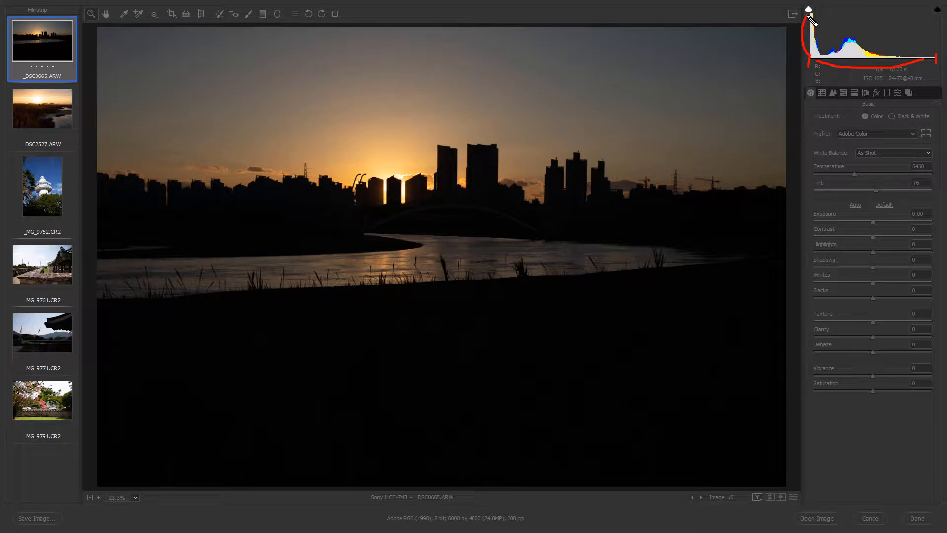
key(Escape)
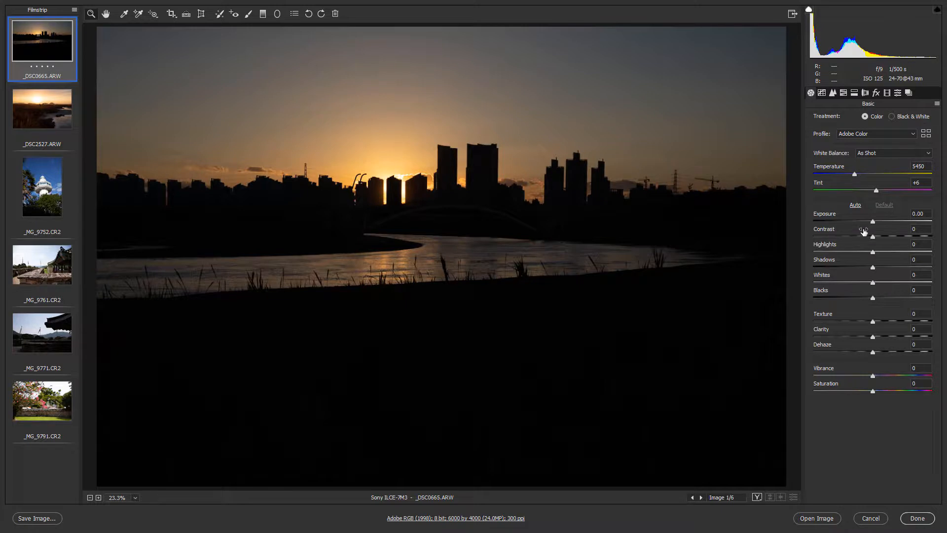
Try an Exposure of +1.20 on the sunset skyline photo and restore the default exposure.
drag(875, 224, 889, 222)
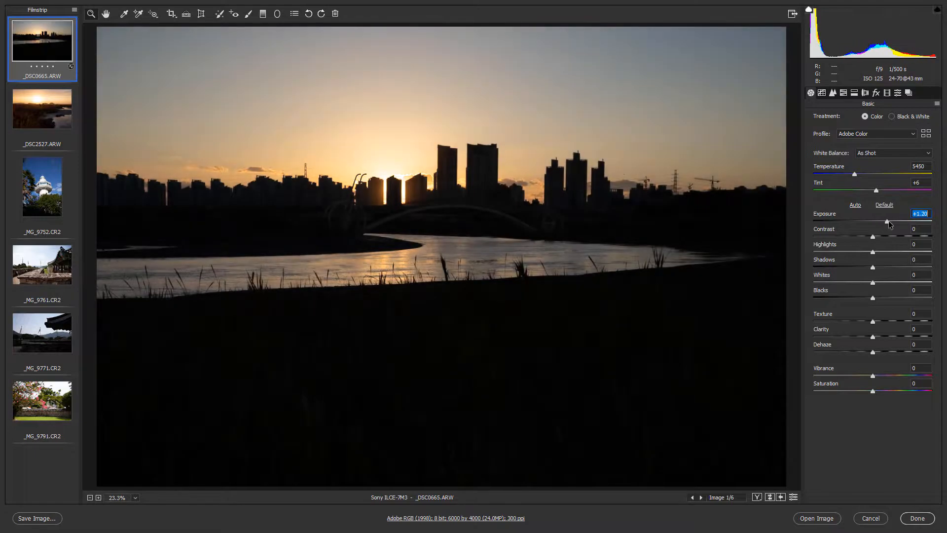
double_click(889, 221)
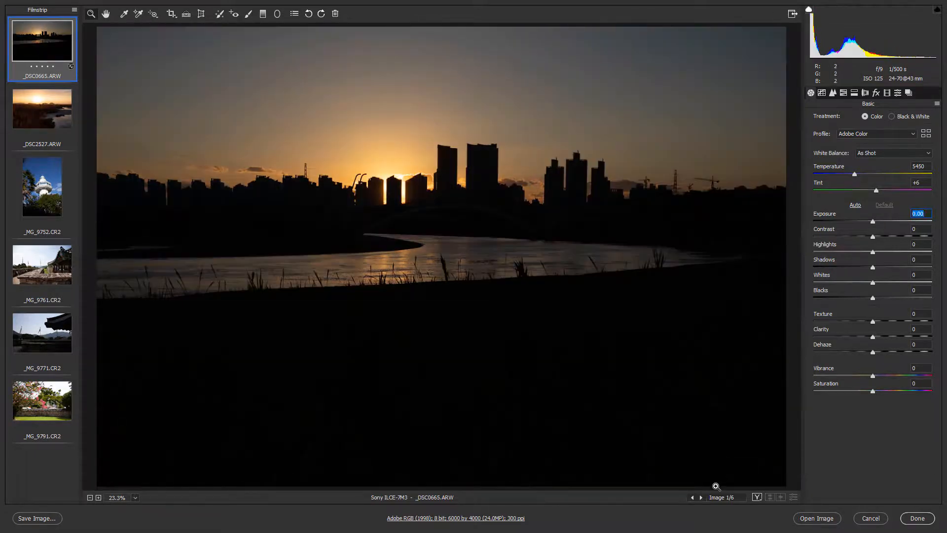
Show the skyline photo as side-by-side before and after views at 25% zoom.
click(757, 497)
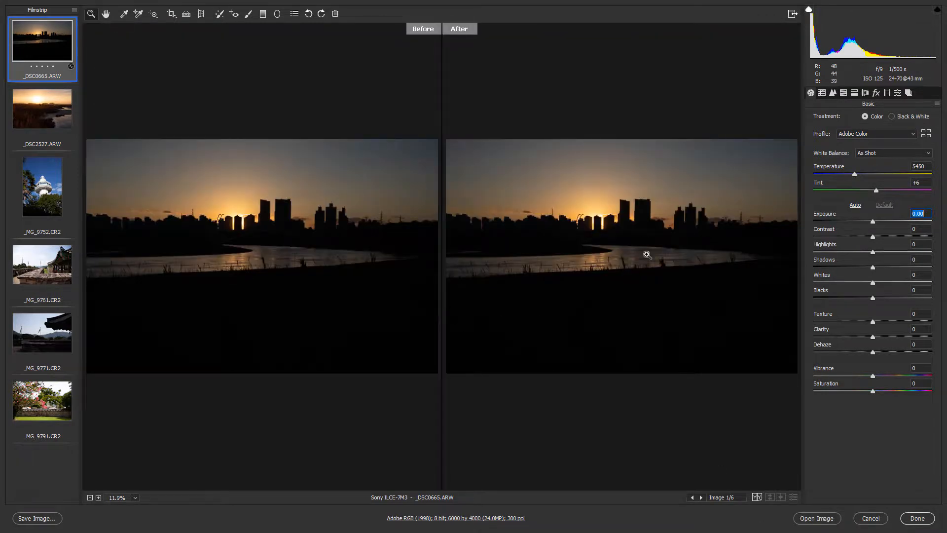
click(618, 238)
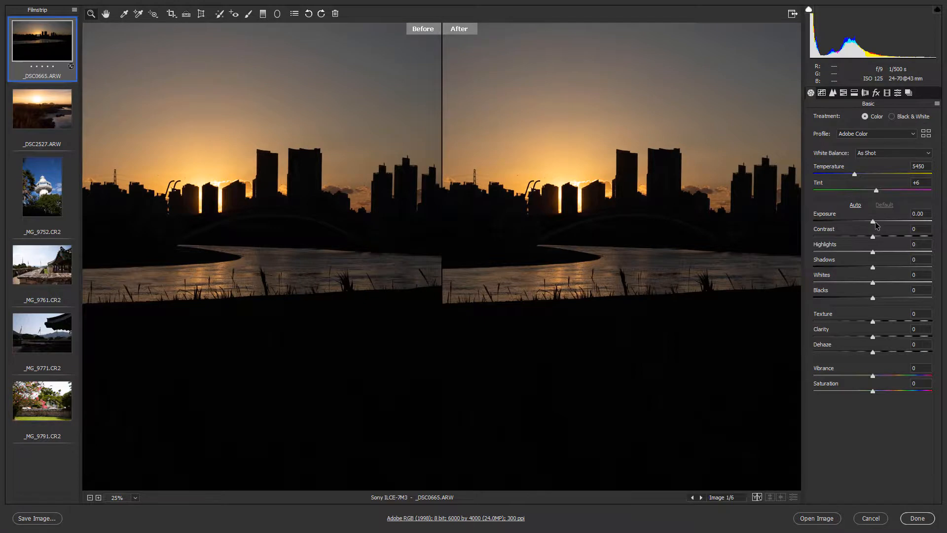
Compare the photo with Exposure raised to +0.85 against the original twice, resetting Exposure to 0 each time.
drag(874, 222, 885, 221)
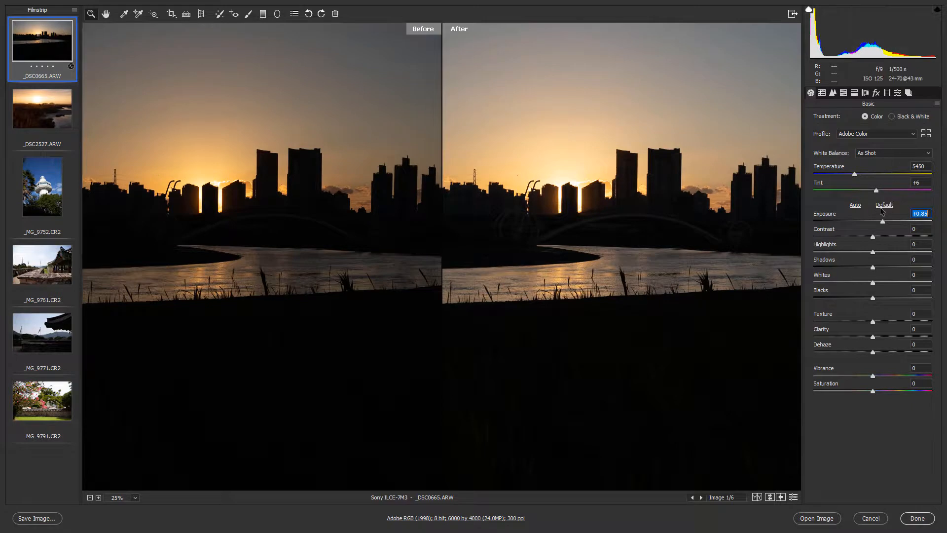
double_click(882, 222)
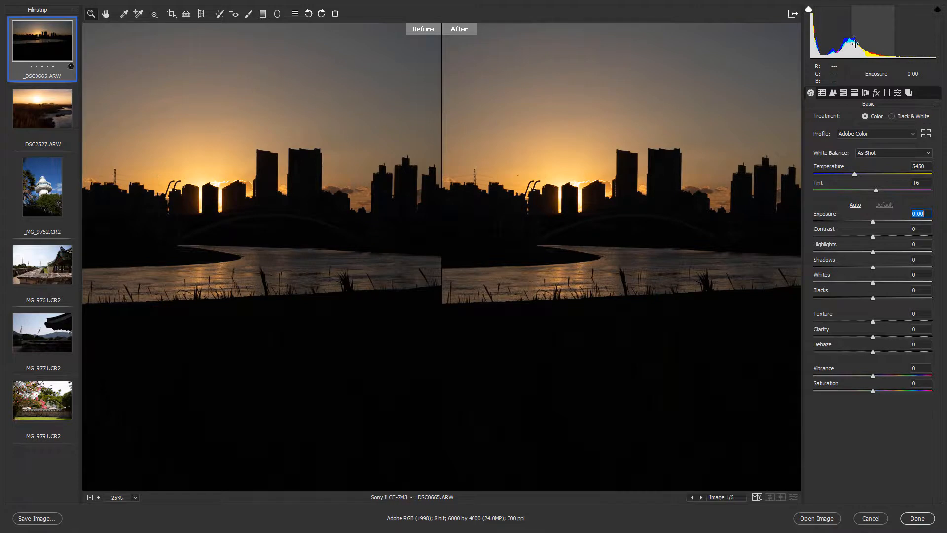
drag(873, 222, 882, 222)
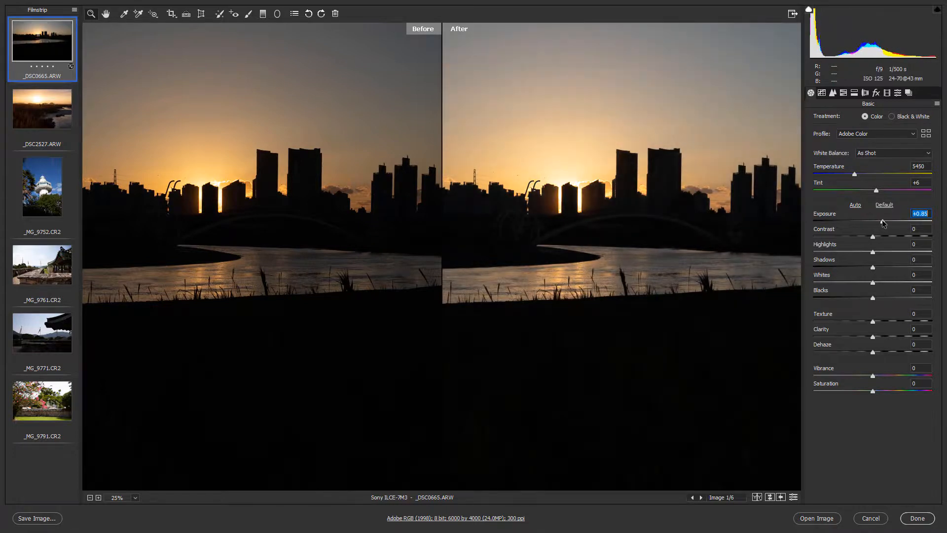
double_click(882, 220)
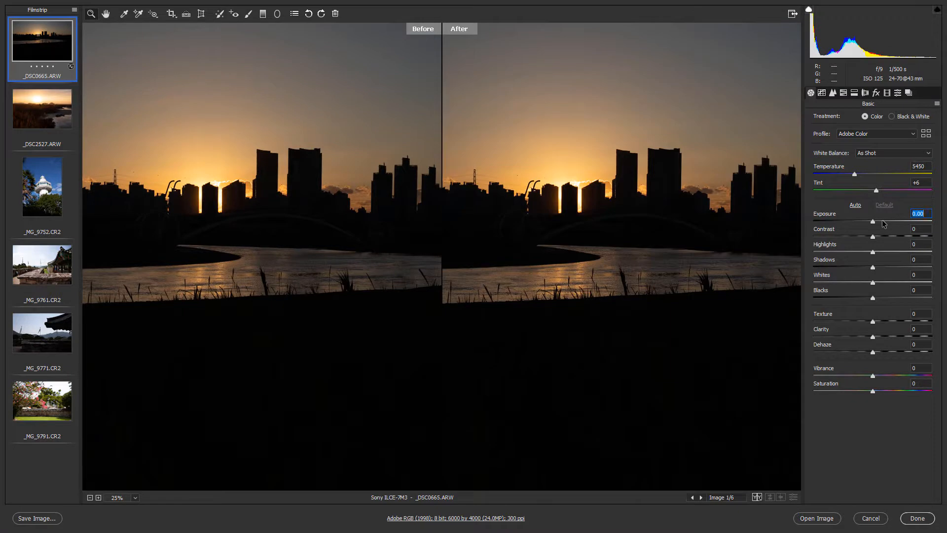
Try Highlights at +23 and at -37, resetting Highlights to 0 after each trial.
drag(872, 252, 886, 251)
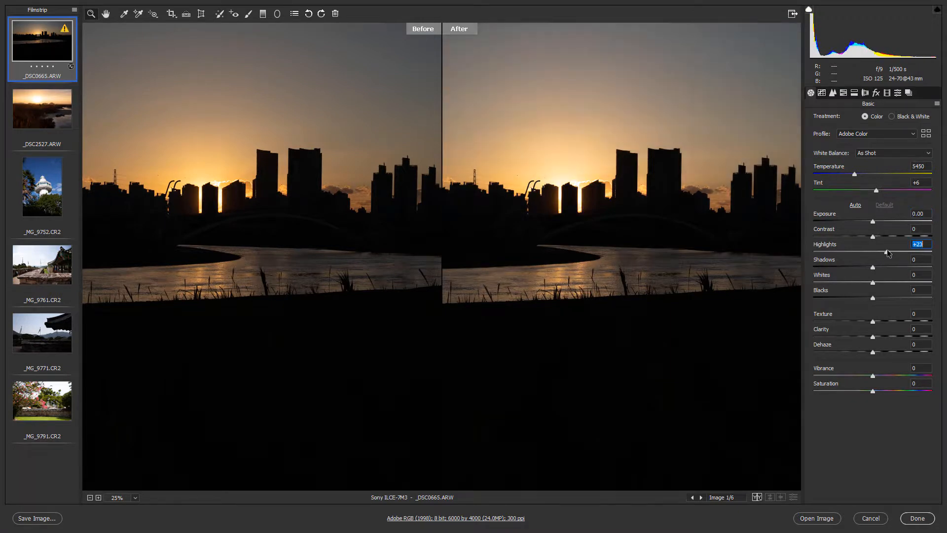
double_click(887, 253)
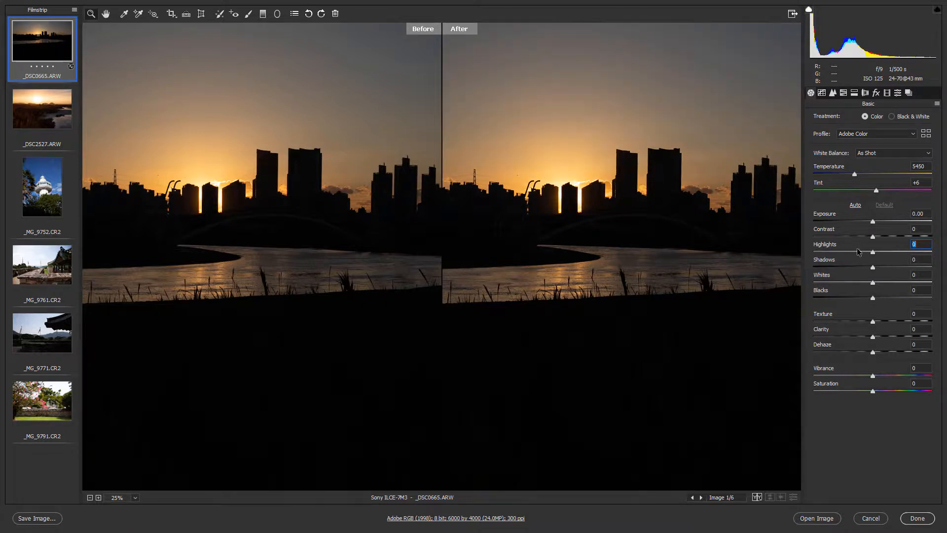
drag(873, 252, 852, 252)
double_click(890, 251)
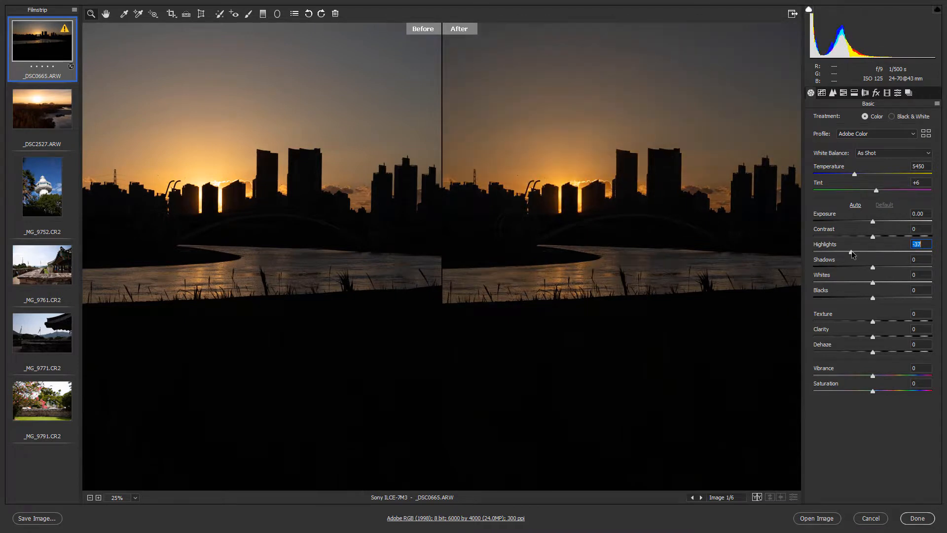
double_click(851, 251)
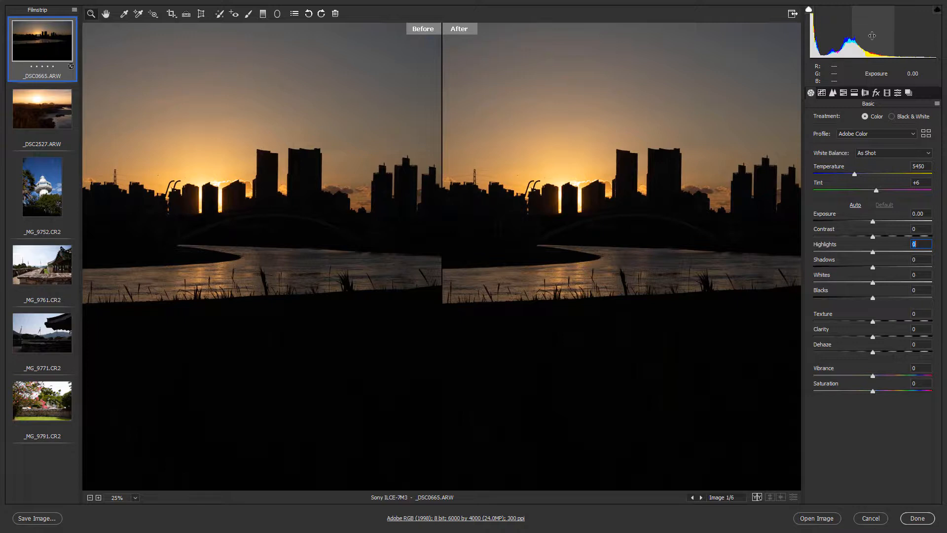
Try raising Exposure to +0.97 directly in the histogram and reset it to 0.
drag(848, 46, 875, 45)
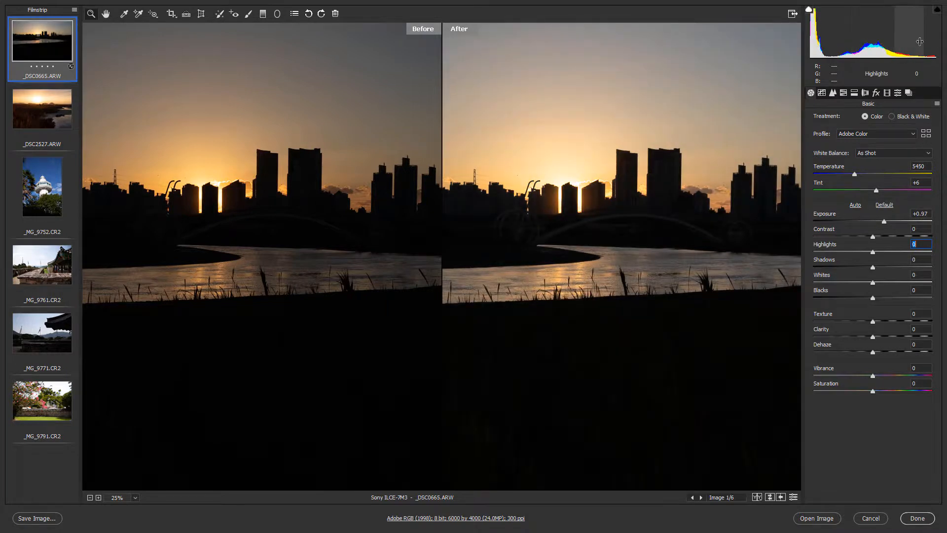
key(ctrl+r)
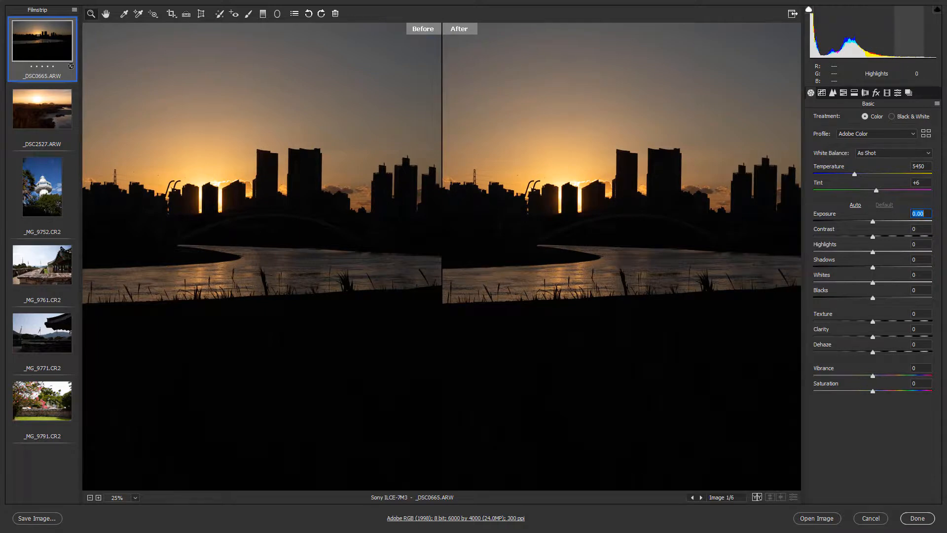
Try raising Highlights to +32 in the histogram, reset it, repeat the increase, and restore the default tone settings.
drag(904, 37, 920, 37)
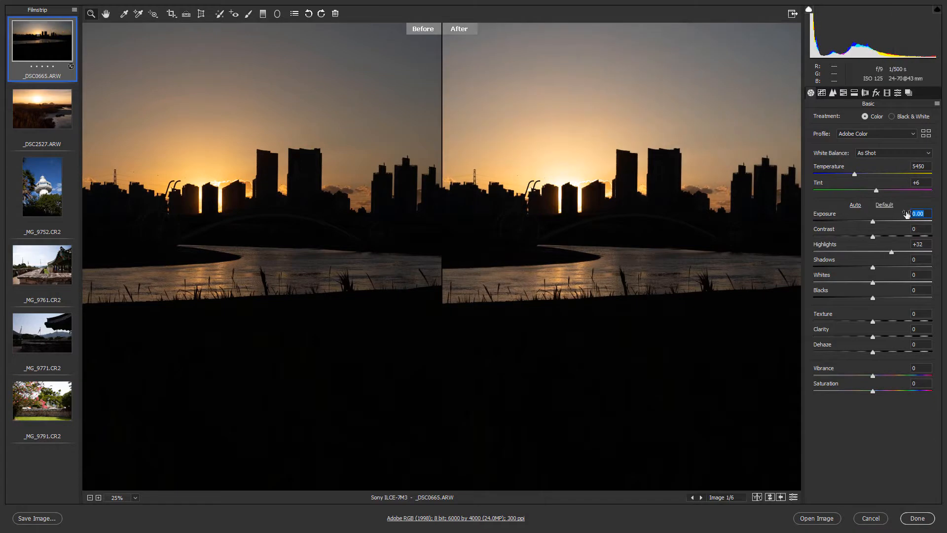
double_click(883, 252)
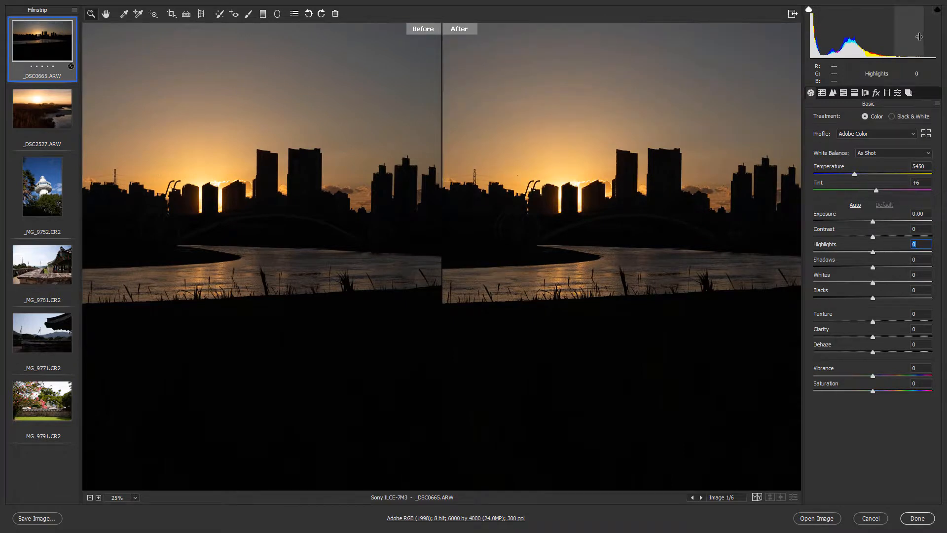
drag(908, 36, 920, 35)
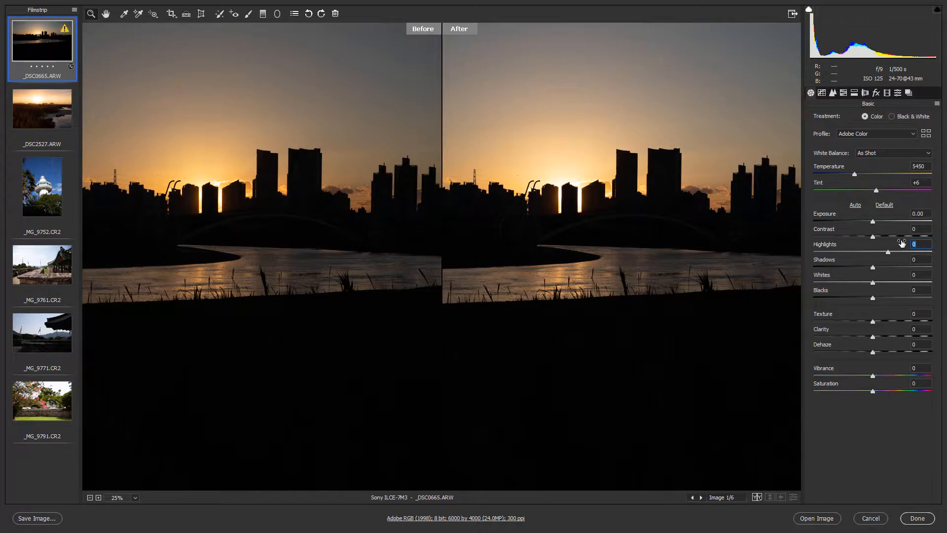
click(884, 204)
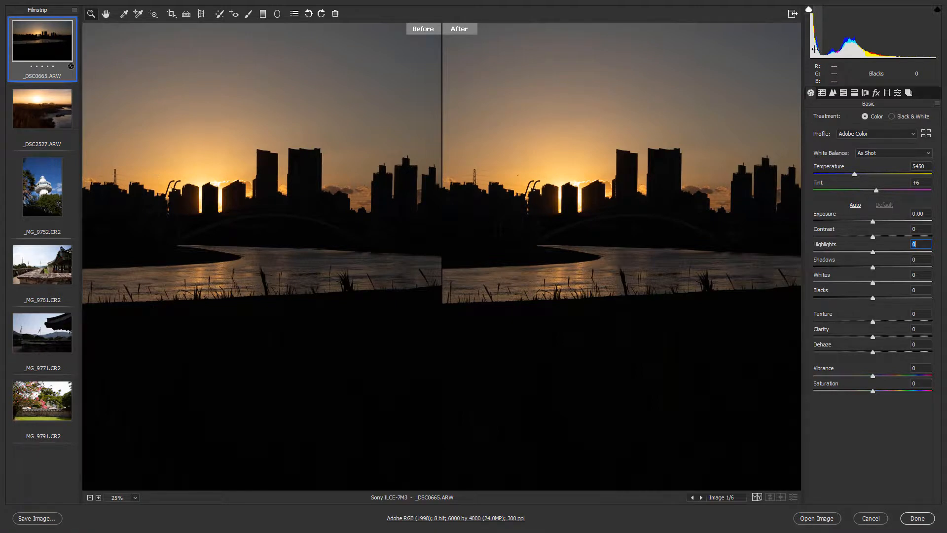
Try Blacks at +85 and Shadows at -29 in the histogram and return the photo to its default settings.
drag(816, 38, 860, 37)
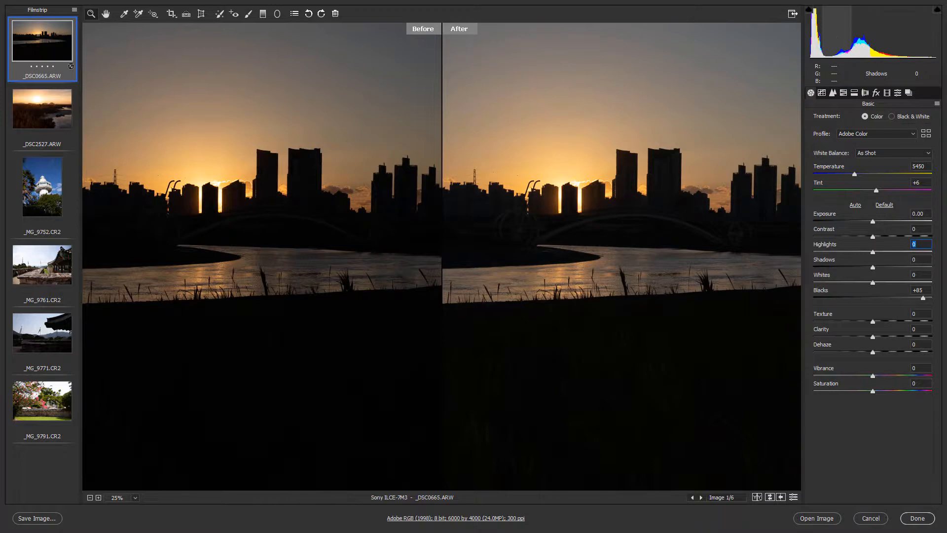
mouse_move(837, 38)
mouse_down()
mouse_move(858, 37)
mouse_move(824, 37)
mouse_up()
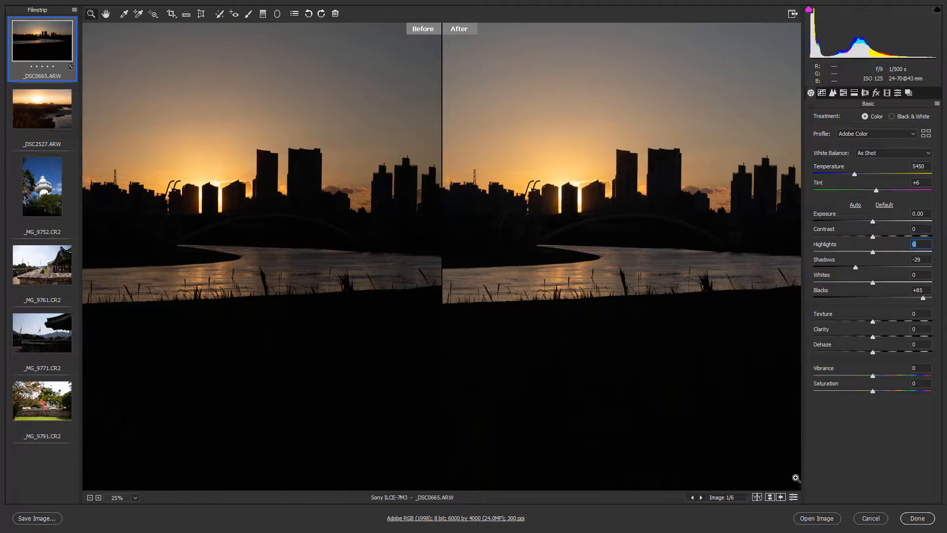
click(793, 497)
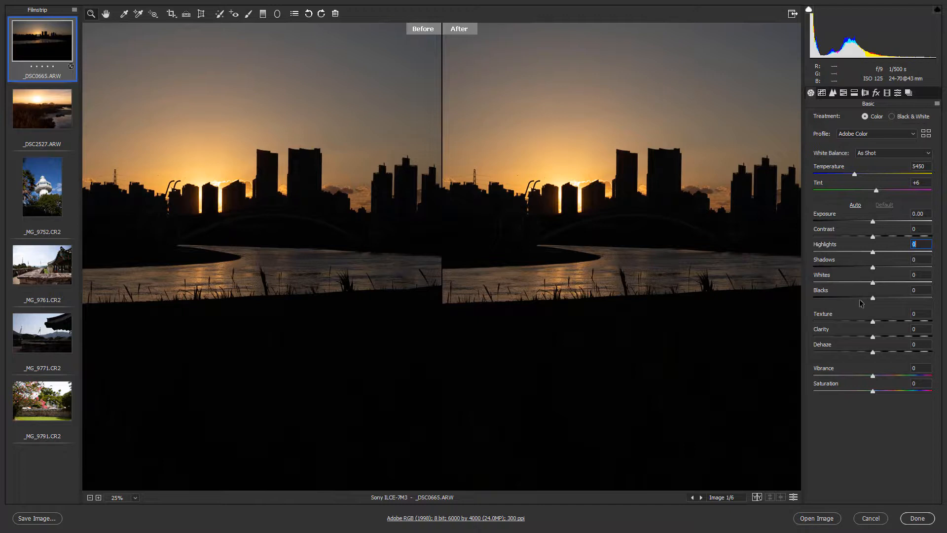
Set Blacks to +15, Shadows to +46, Whites to +26, Highlights to +32 and Exposure to +0.38.
drag(874, 297, 882, 299)
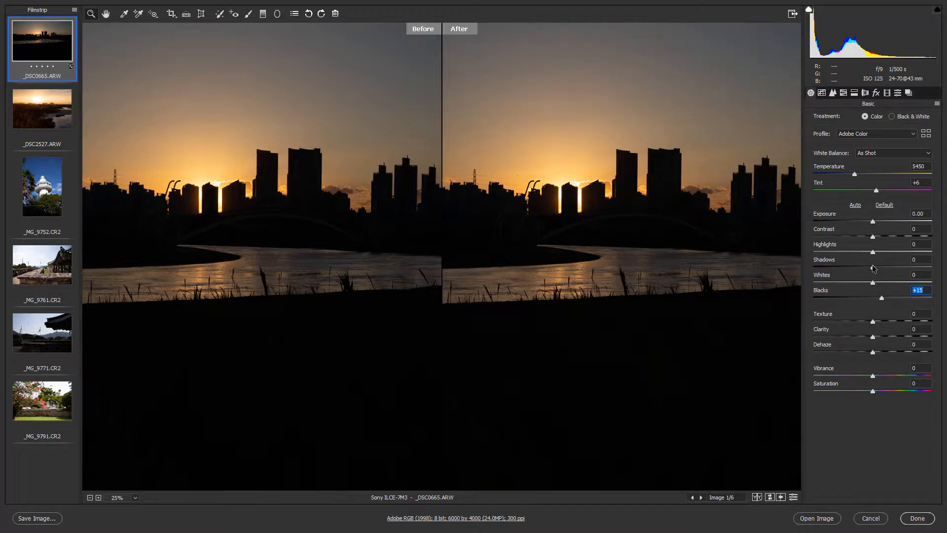
drag(873, 269, 900, 268)
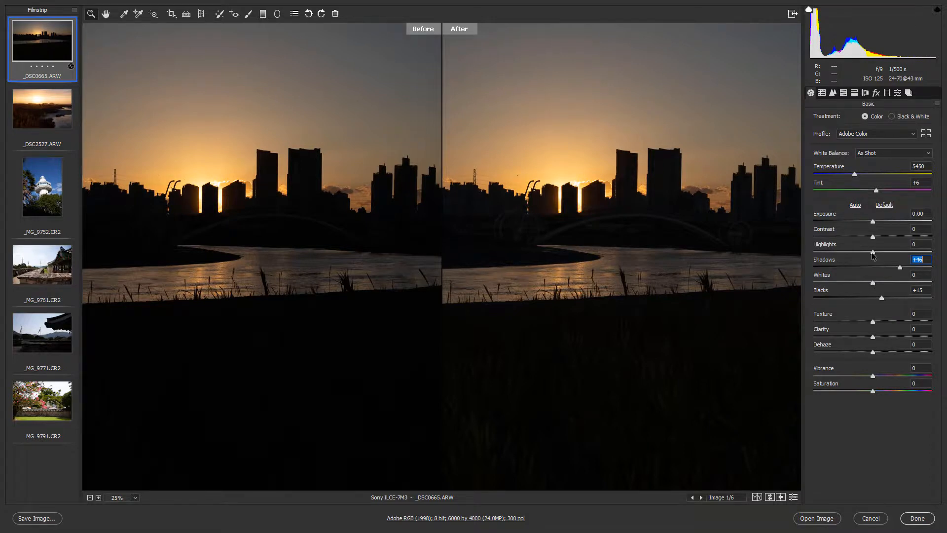
drag(873, 283, 892, 252)
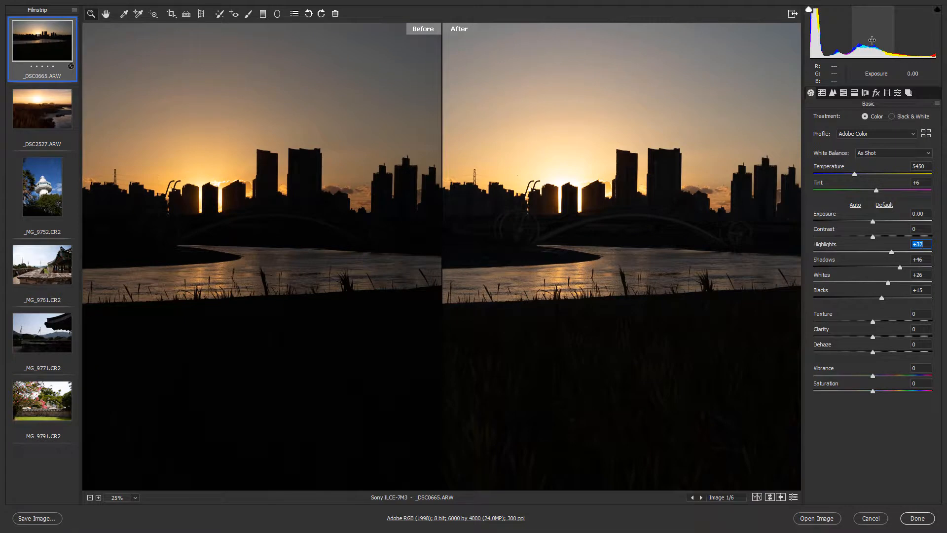
drag(872, 41, 880, 41)
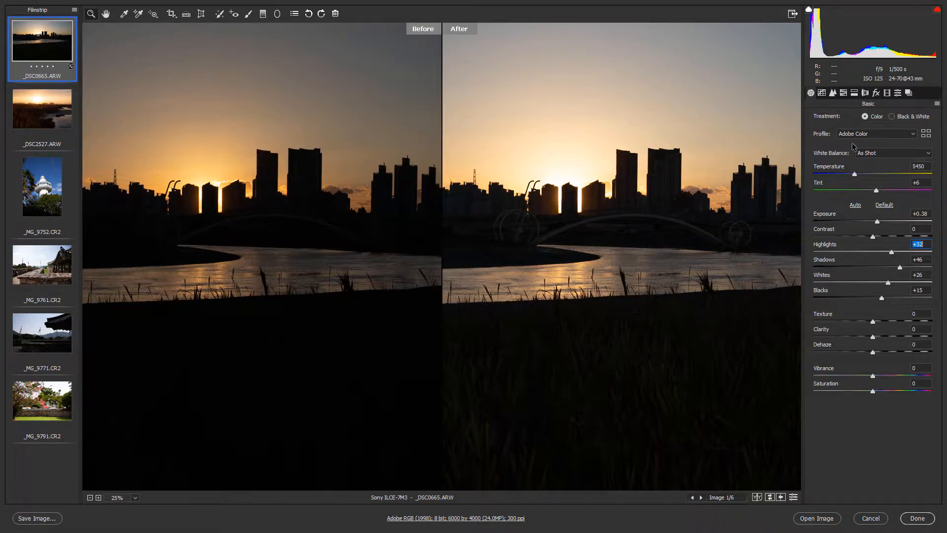
Reset all adjustments made to the photo in this session.
mouse_move(882, 54)
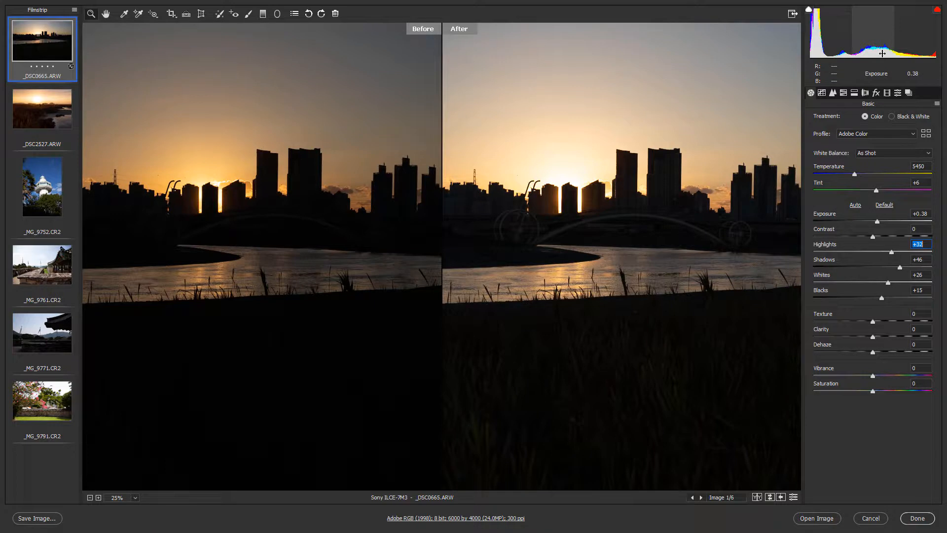
mouse_move(817, 55)
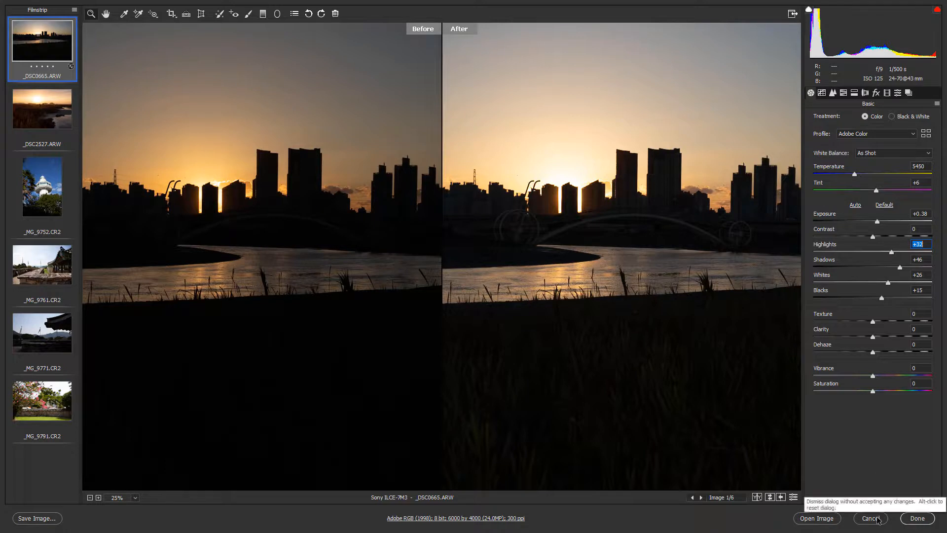
key(alt)
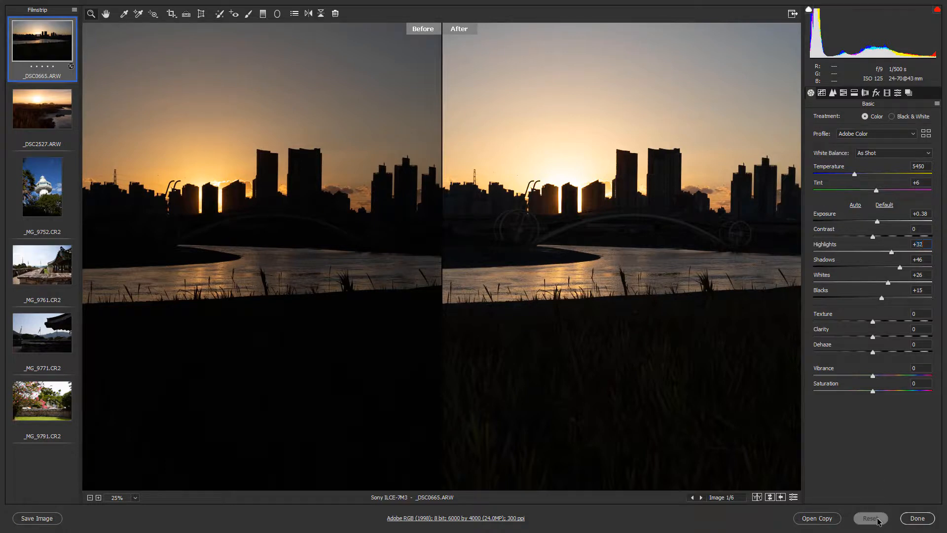
alt+click(877, 519)
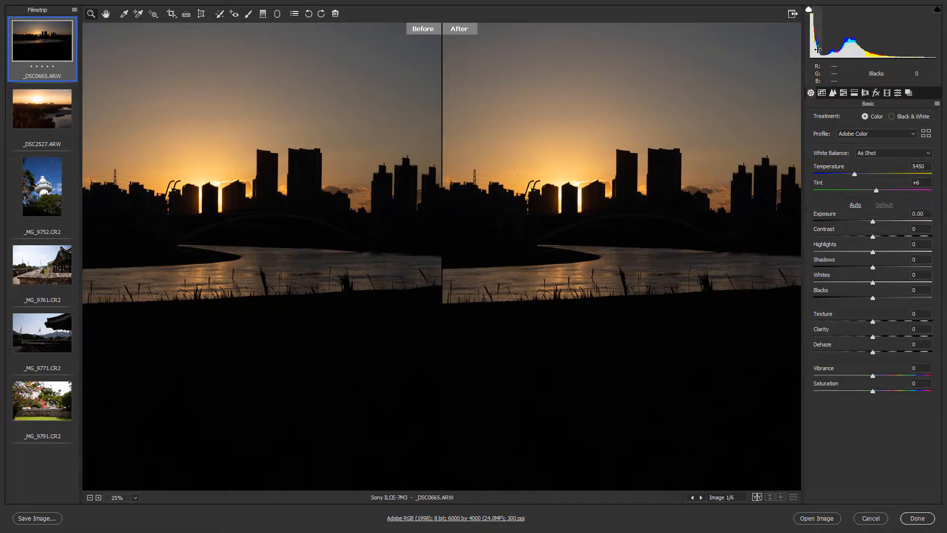
Raise Blacks to +86 and Shadows to +40 in the histogram and view the whole before and after images.
drag(817, 50, 818, 47)
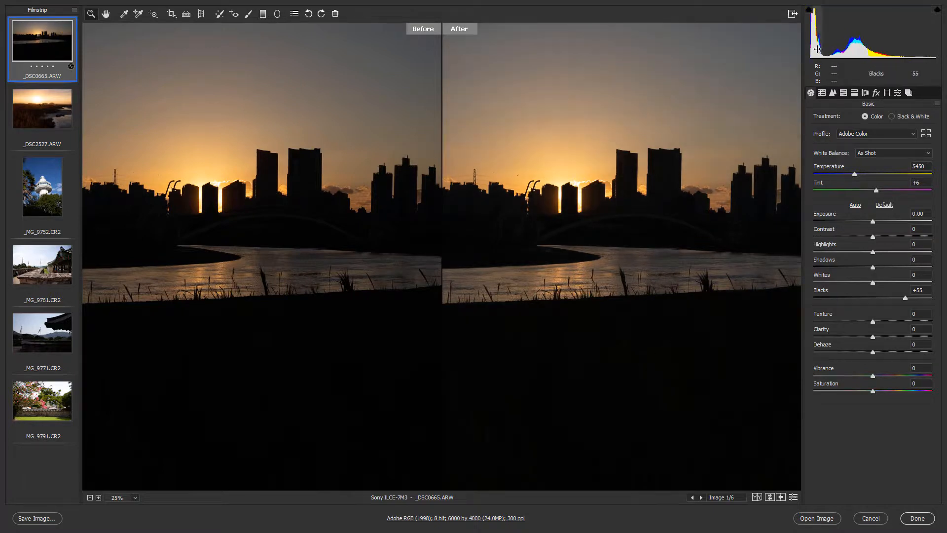
drag(818, 46, 822, 46)
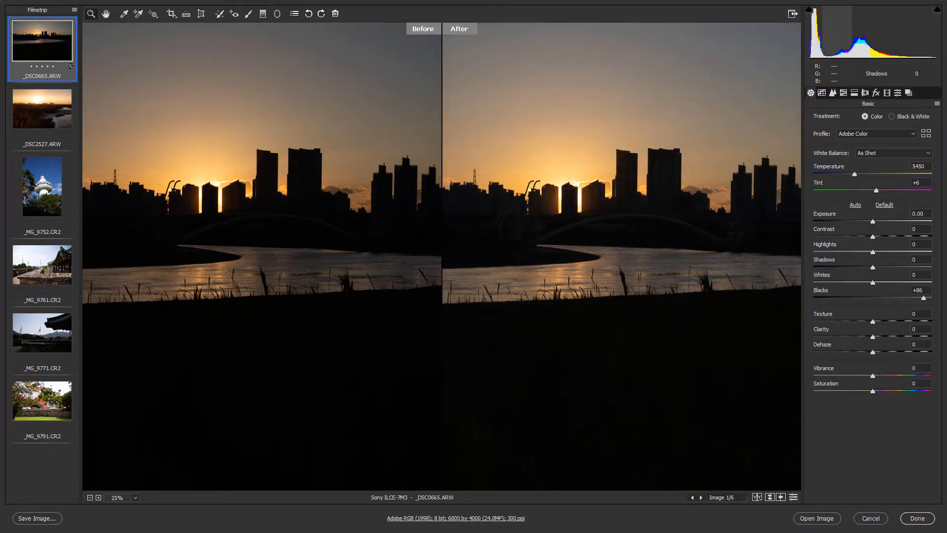
drag(836, 46, 843, 46)
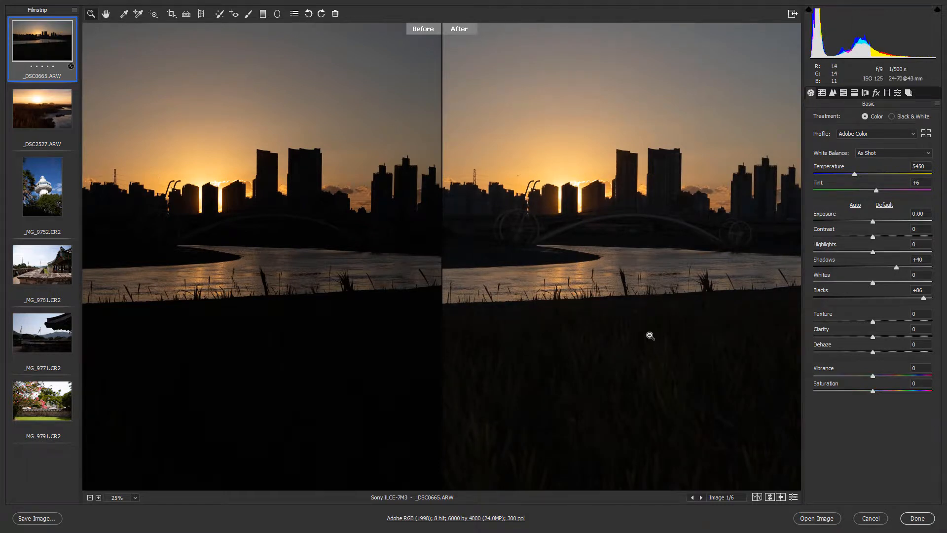
alt+click(649, 336)
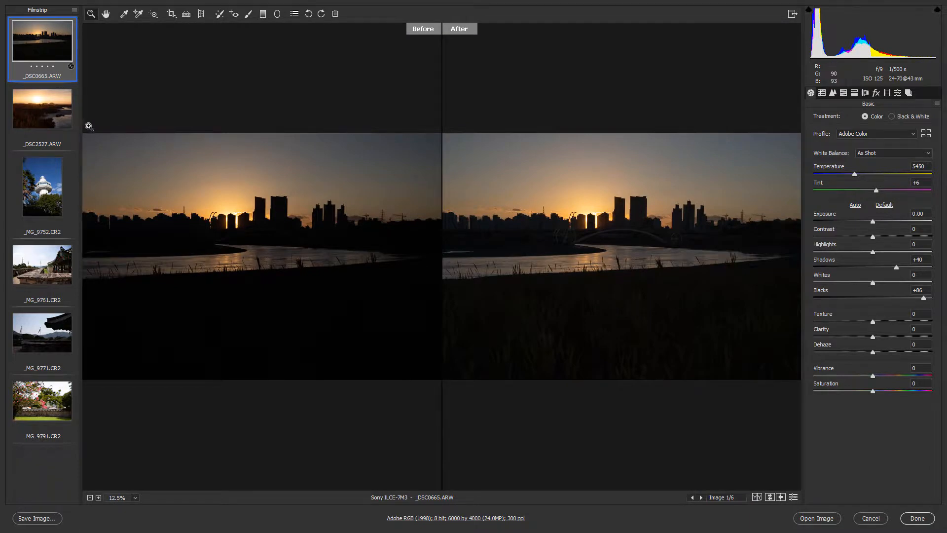
Lower Whites to -61 and Highlights to -43 on _DSC2527.ARW, and raise Blacks to +37 and Exposure to +0.09 on _MG_9752.CR2.
click(48, 108)
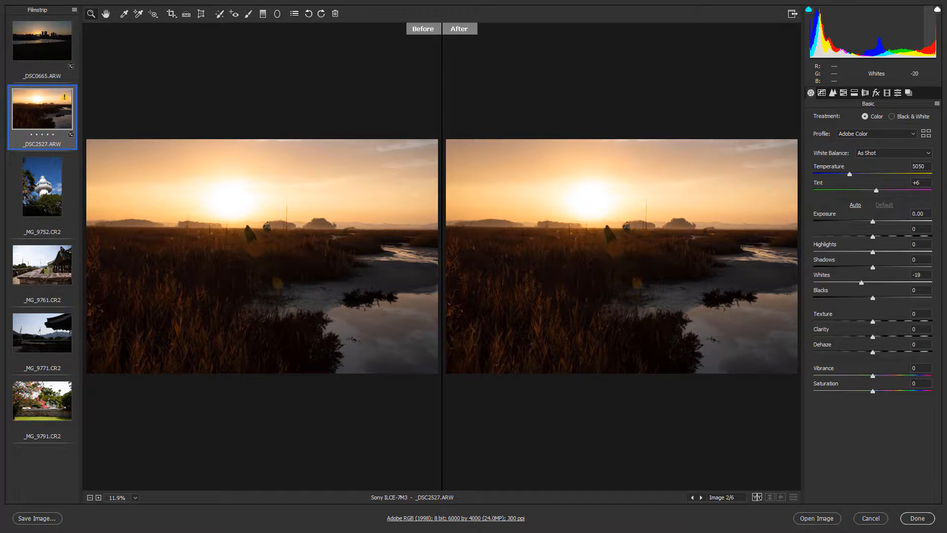
drag(925, 45, 890, 46)
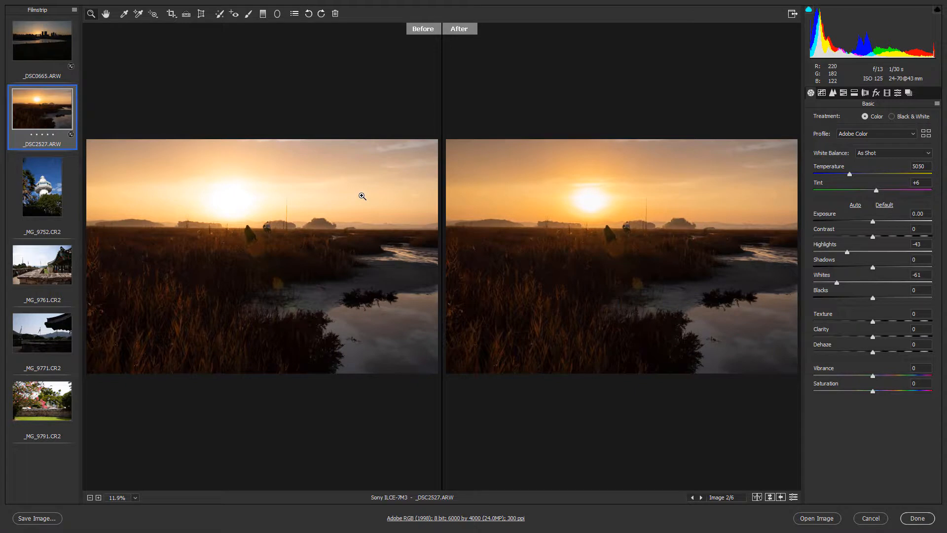
click(58, 187)
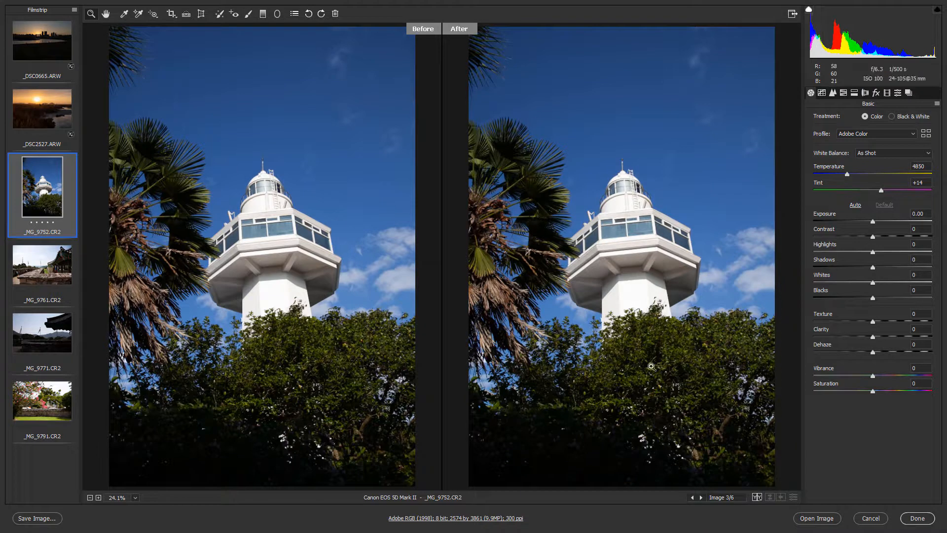
drag(816, 35, 835, 36)
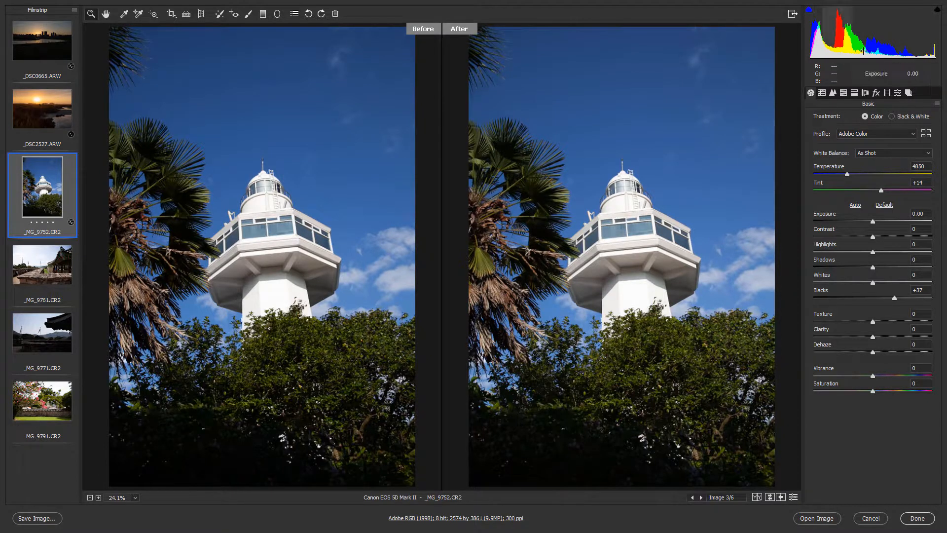
drag(869, 45, 872, 45)
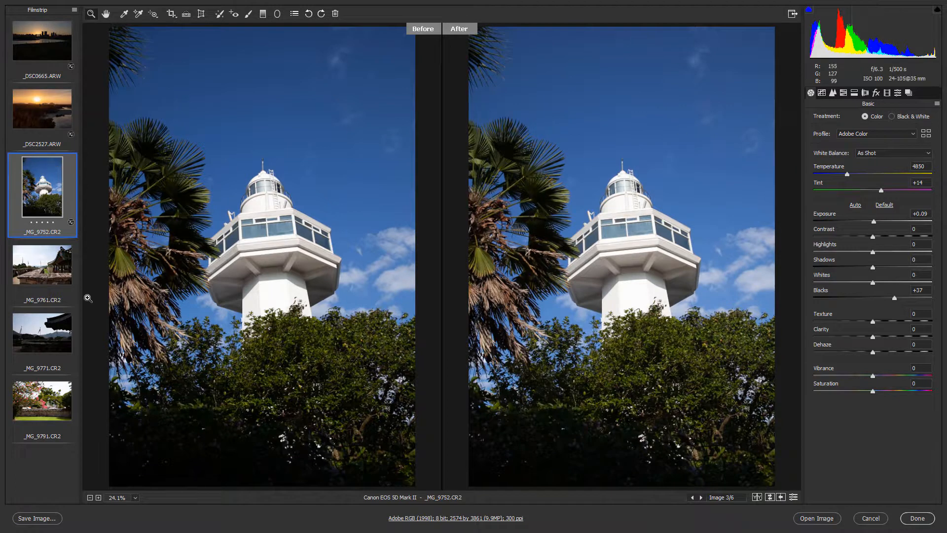
Recover the bright sky in _MG_9761.CR2 with Whites at -44 and Highlights at -68.
click(48, 264)
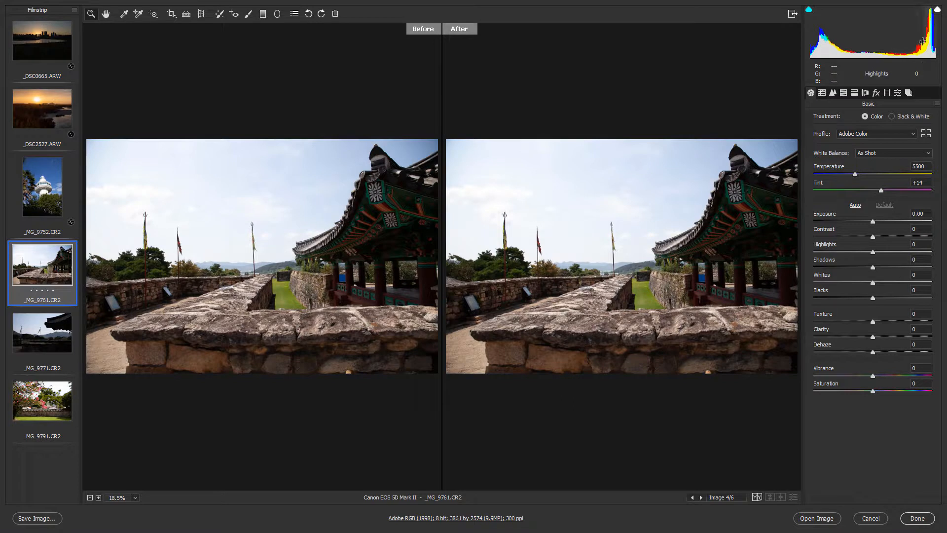
drag(930, 46, 882, 46)
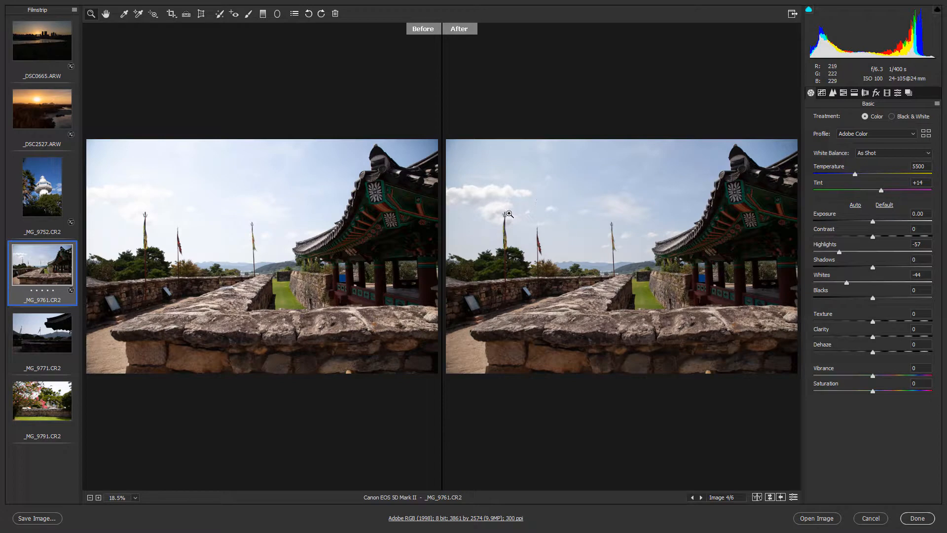
drag(910, 46, 904, 46)
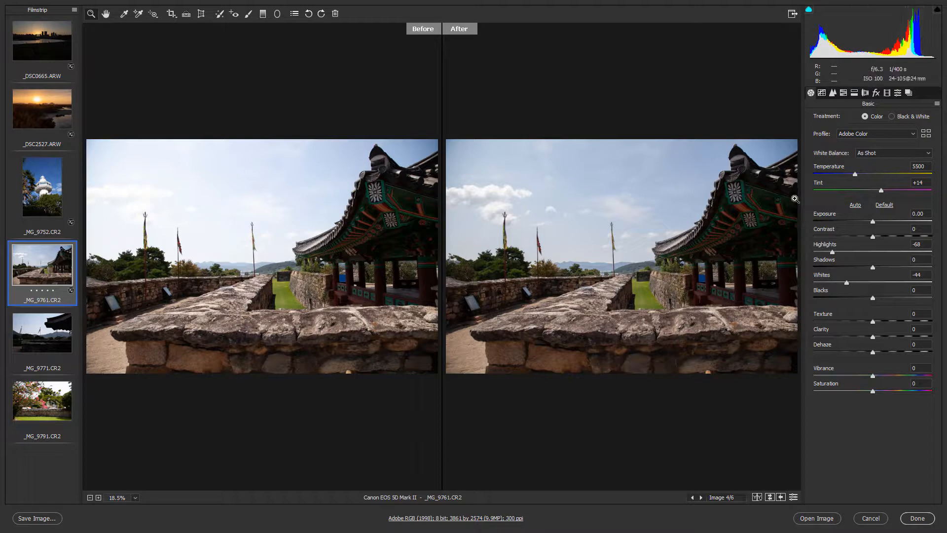
Reset all adjustments on every open photo, including the non-selected ones.
key(alt)
alt+click(874, 519)
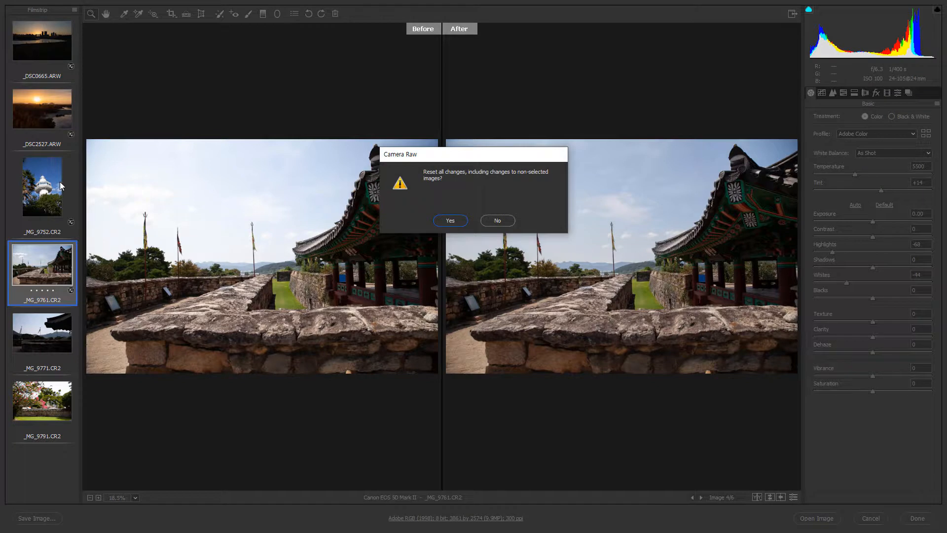
click(458, 222)
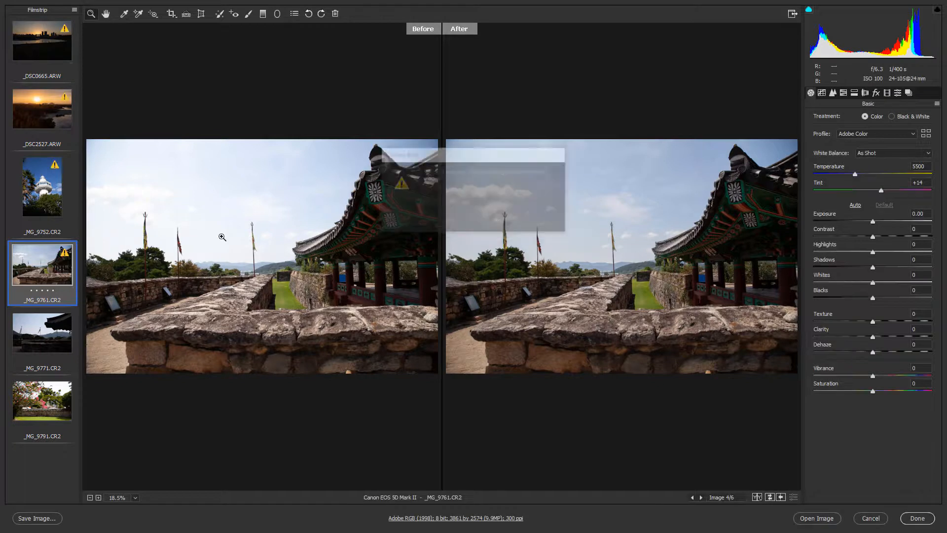
Examine the histogram of each of the six photos and compare those of _DSC0665.ARW and _DSC2527.ARW again.
click(62, 44)
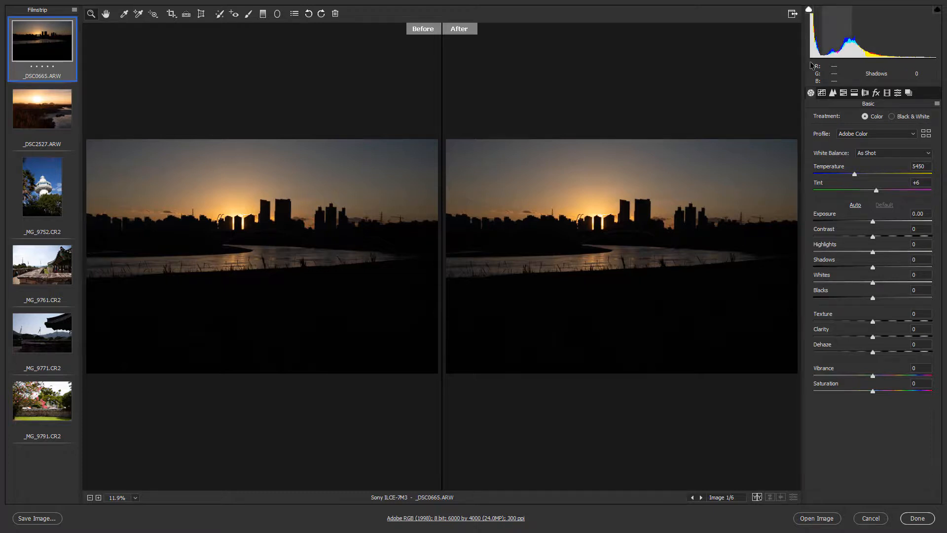
click(60, 106)
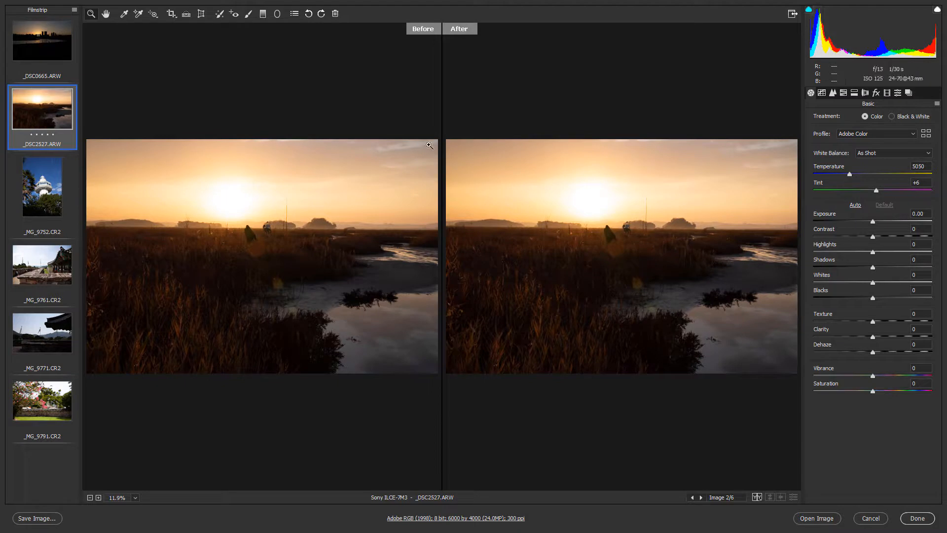
click(49, 183)
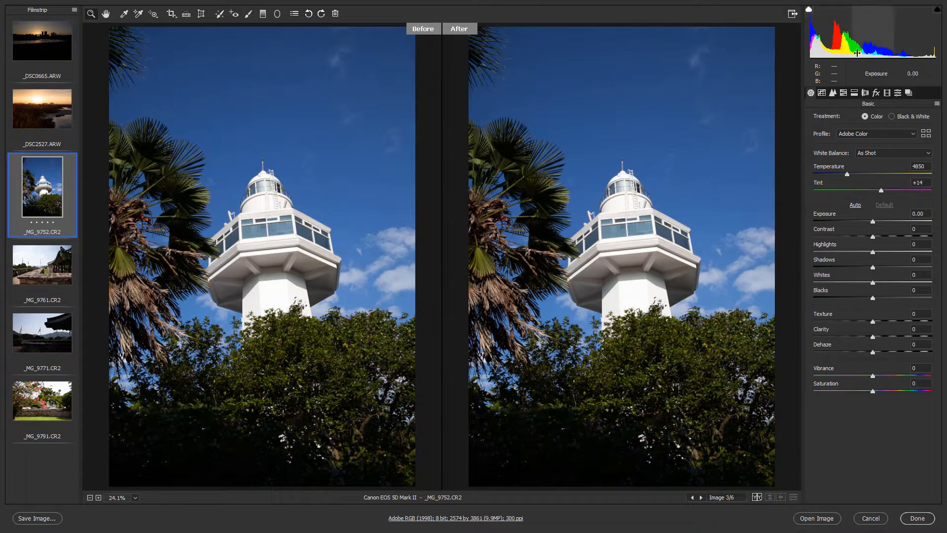
click(47, 260)
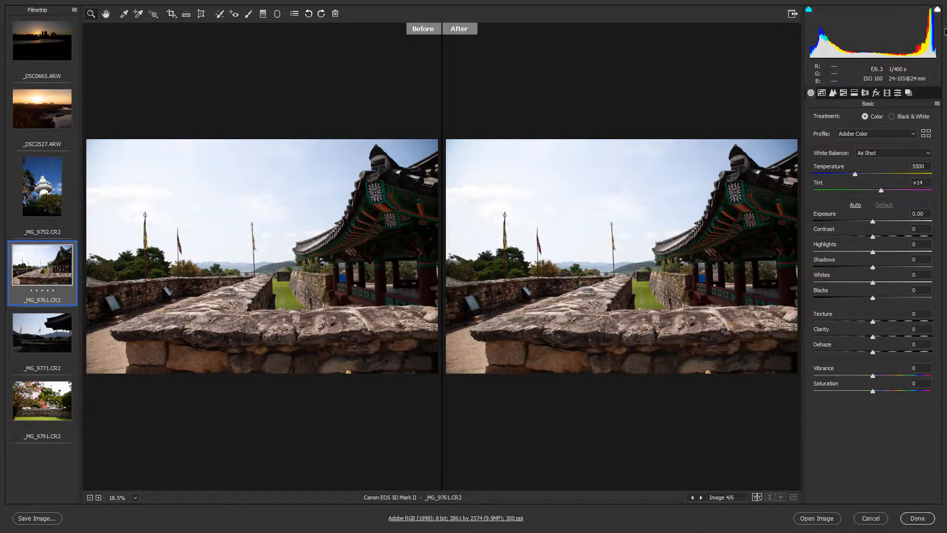
click(41, 331)
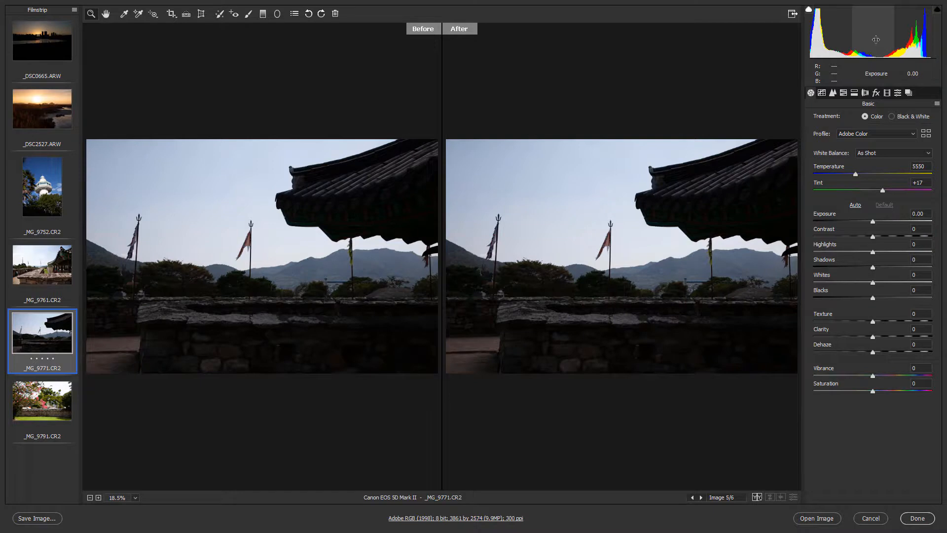
click(42, 391)
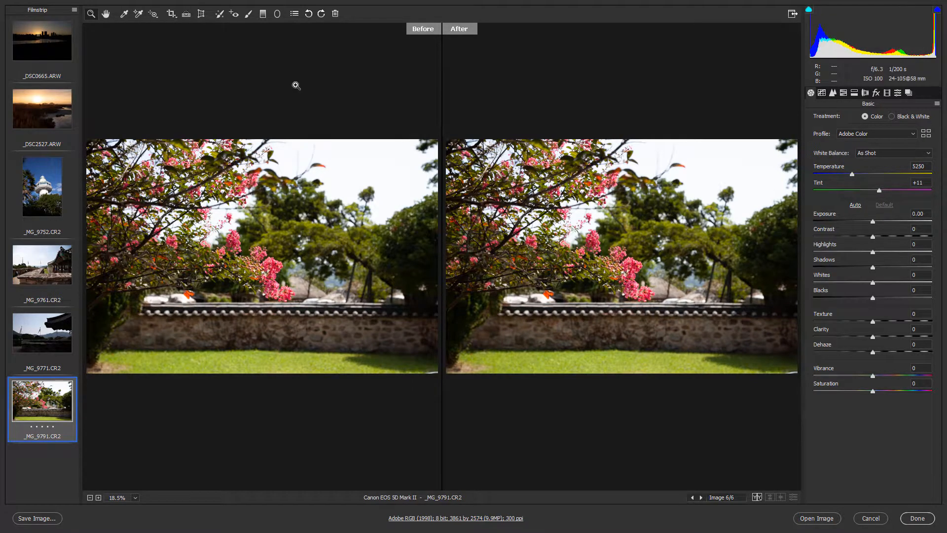
click(58, 47)
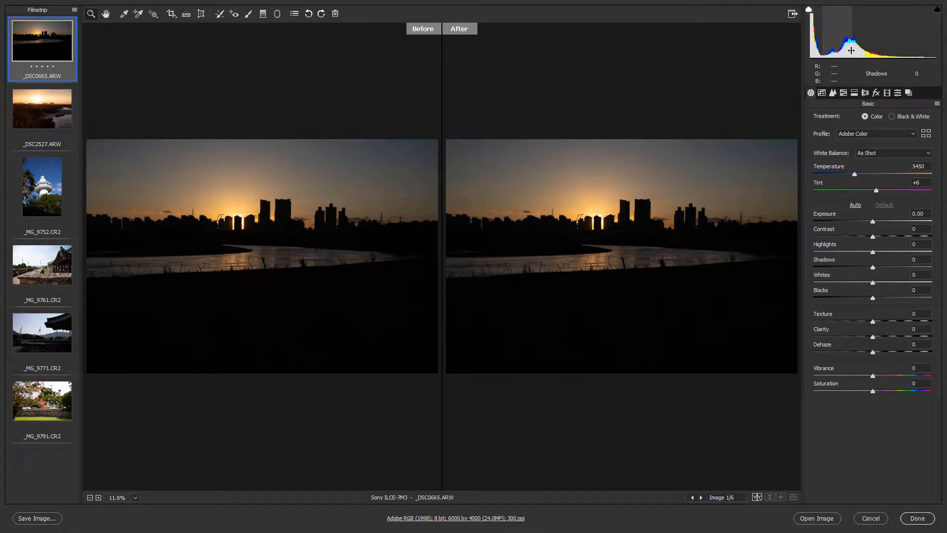
click(55, 117)
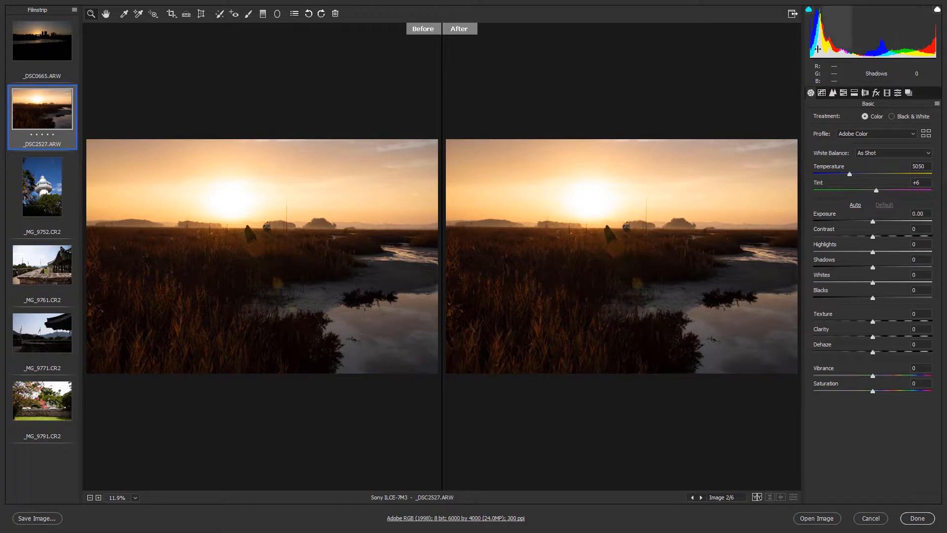
Use the shadow clipping warning to raise Blacks on _DSC0665.ARW, ending at Blacks +56 and Shadows +28 with the warning off.
click(56, 43)
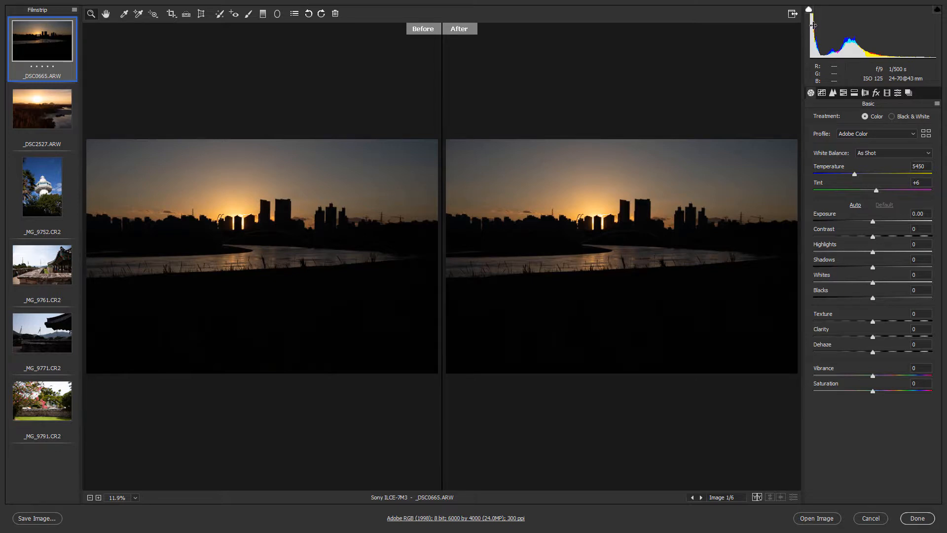
click(809, 10)
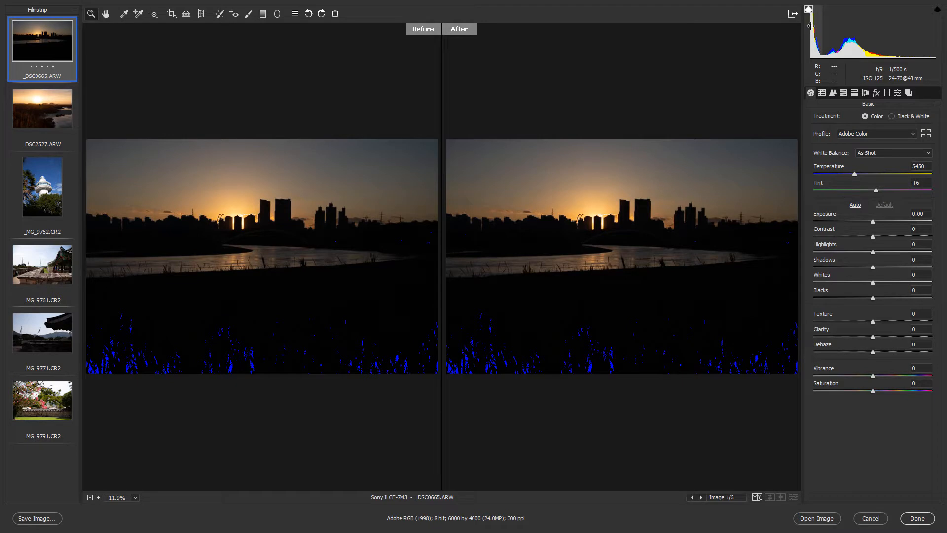
drag(814, 45, 823, 45)
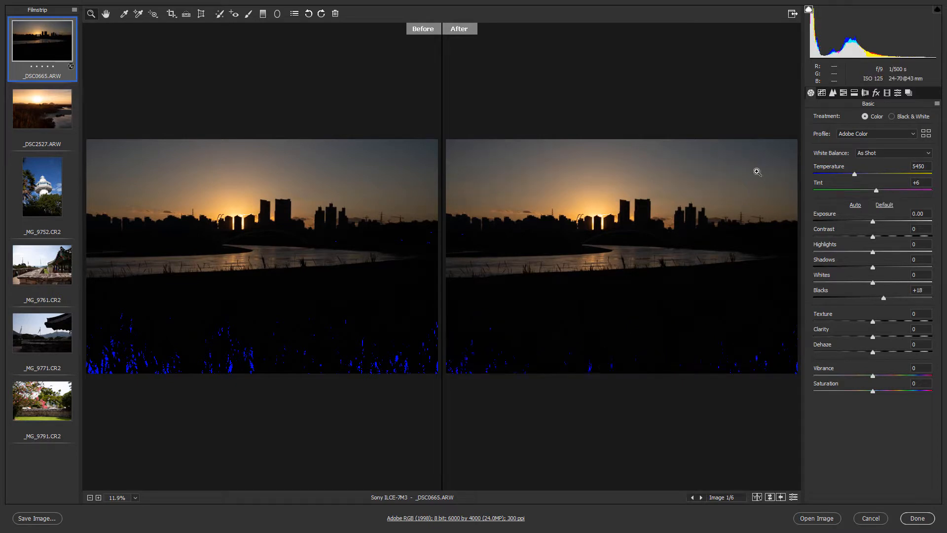
drag(821, 45, 830, 44)
click(809, 11)
drag(812, 43, 820, 43)
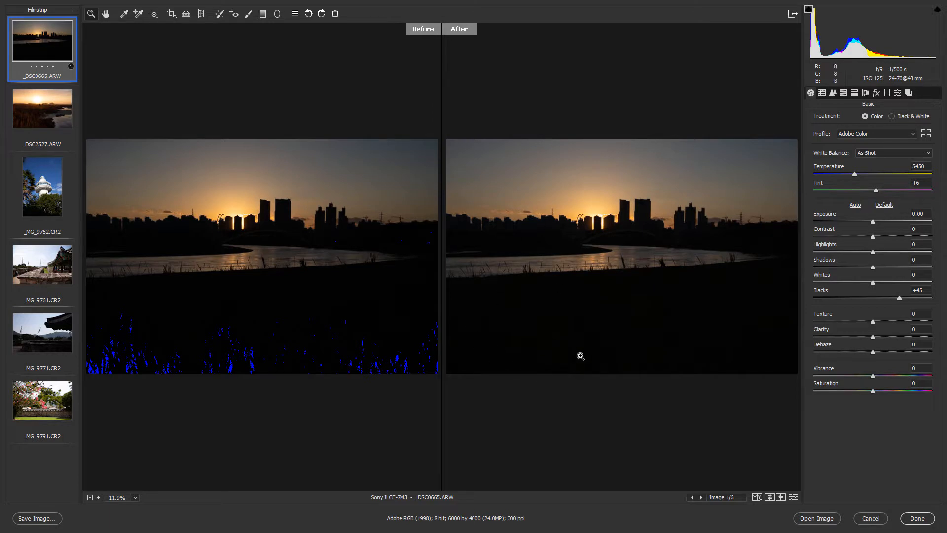
click(810, 11)
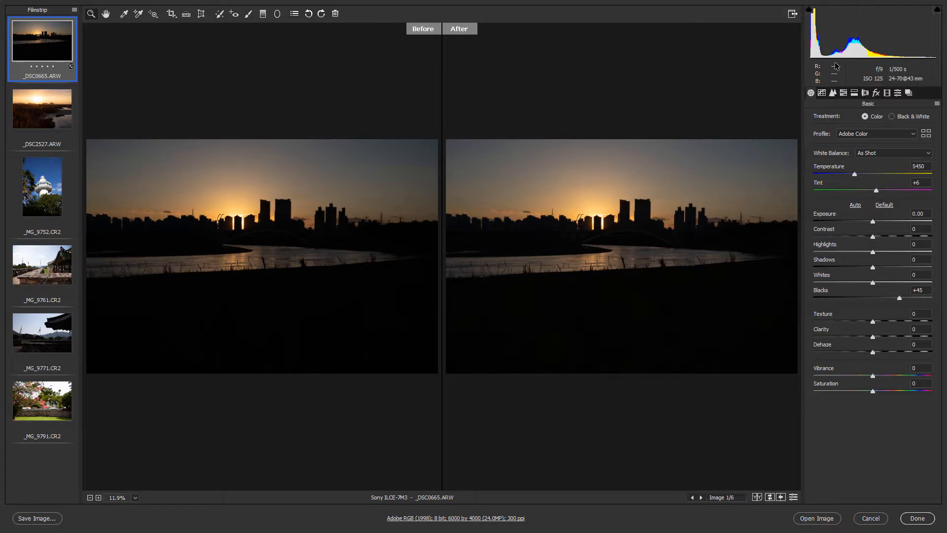
drag(838, 31, 820, 43)
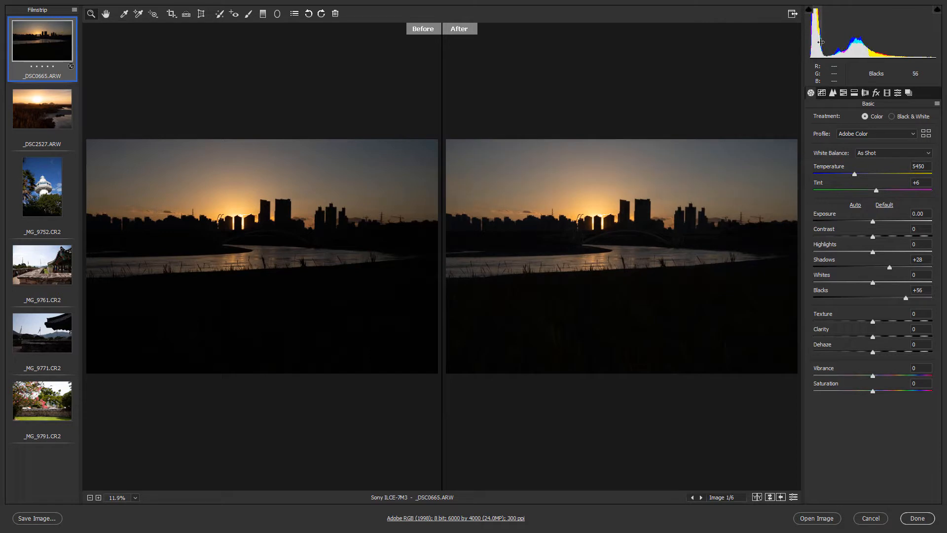
Raise Blacks to +21 on _DSC2527.ARW and show the highlight clipping warning with the sun magnified to 50%.
click(45, 115)
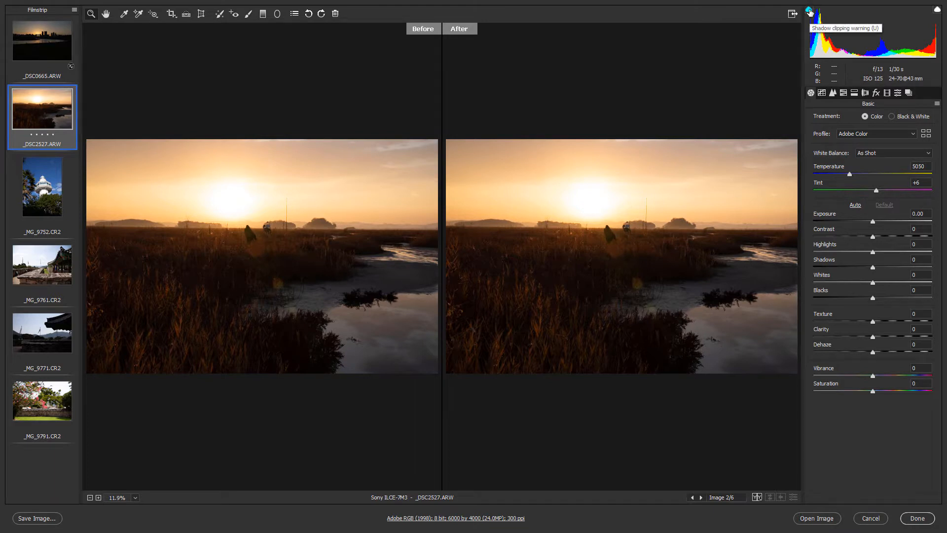
drag(816, 37, 825, 37)
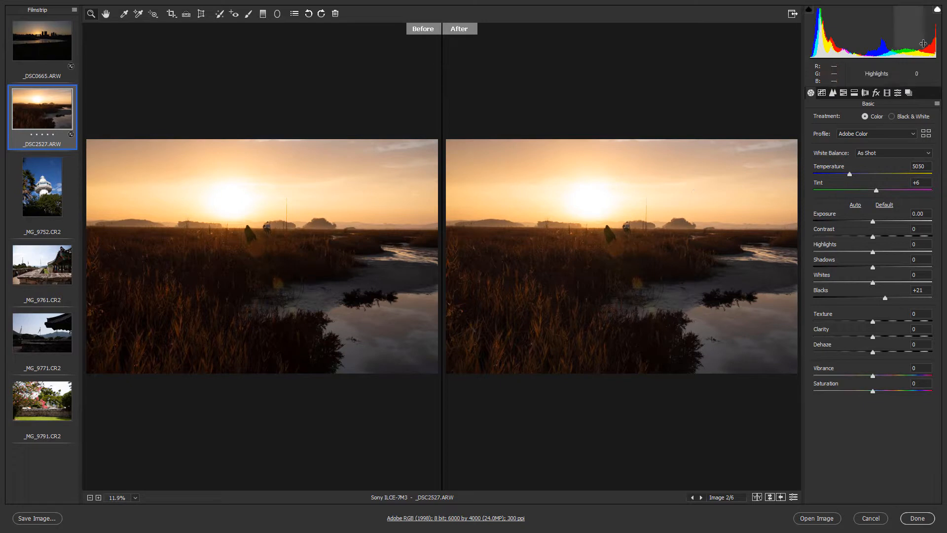
click(937, 11)
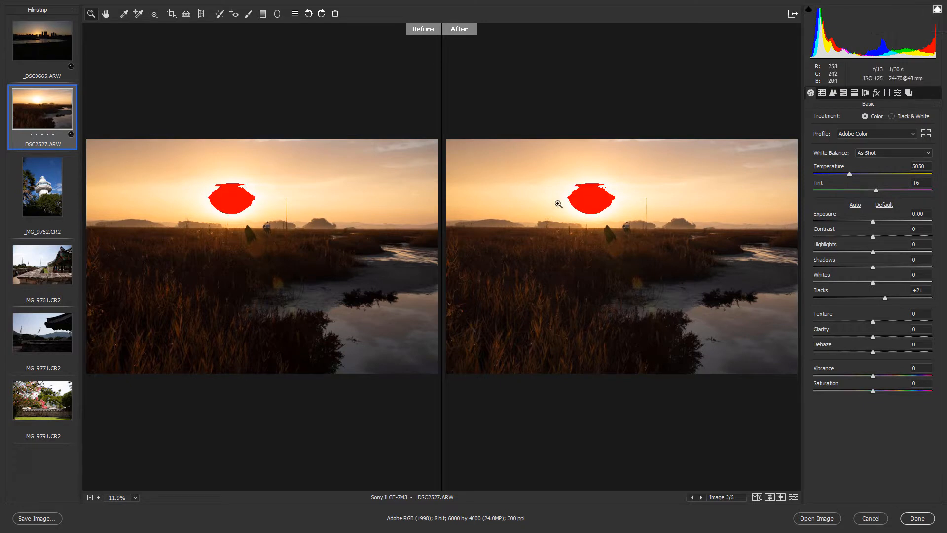
click(594, 196)
click(594, 196)
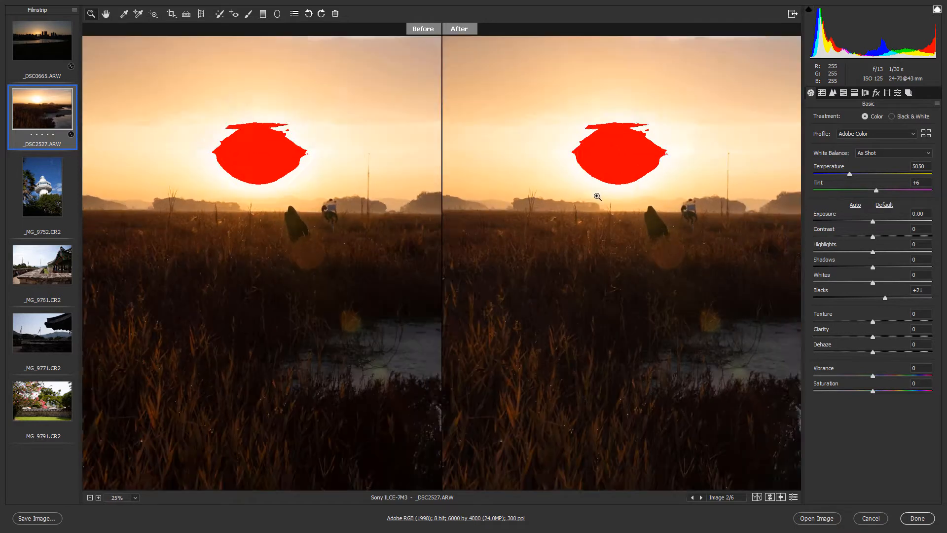
click(632, 153)
click(636, 184)
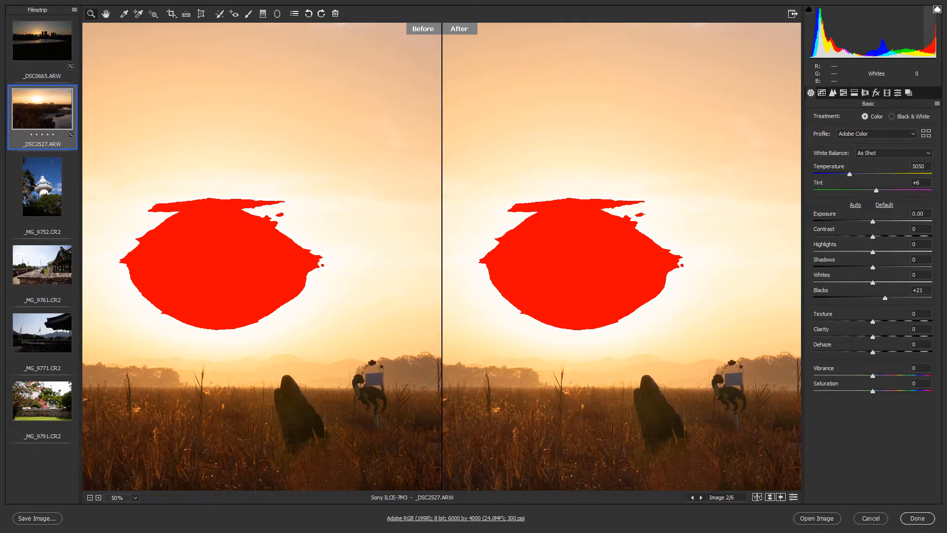
Lower Whites to -100 and Highlights to -15, hide the highlight clipping warning and switch to the default settings for comparison.
drag(930, 39, 878, 39)
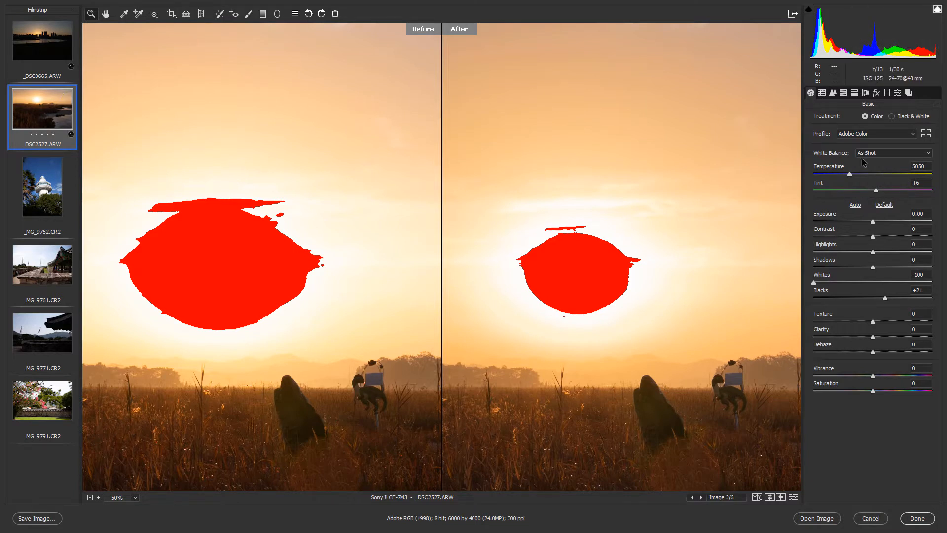
mouse_move(815, 283)
mouse_down()
mouse_move(838, 284)
mouse_move(800, 286)
mouse_up()
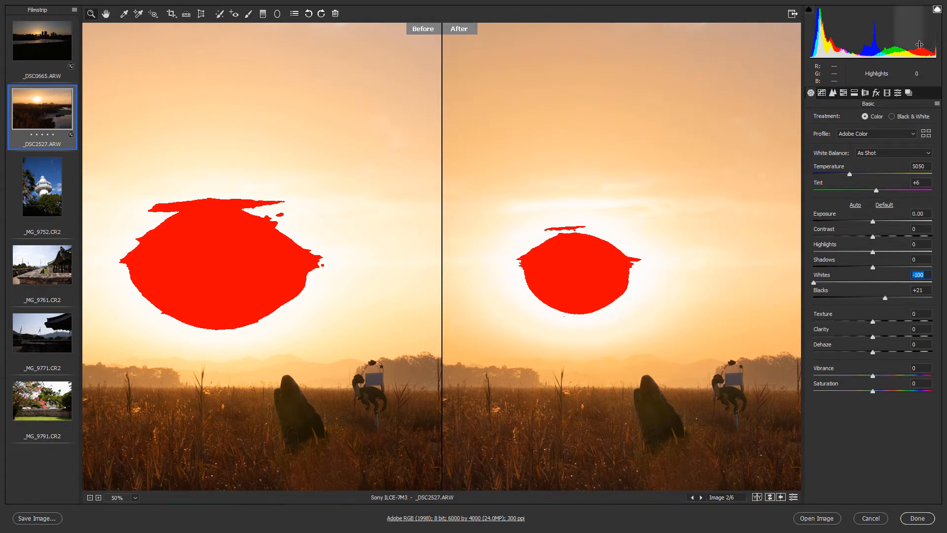
drag(910, 37, 906, 37)
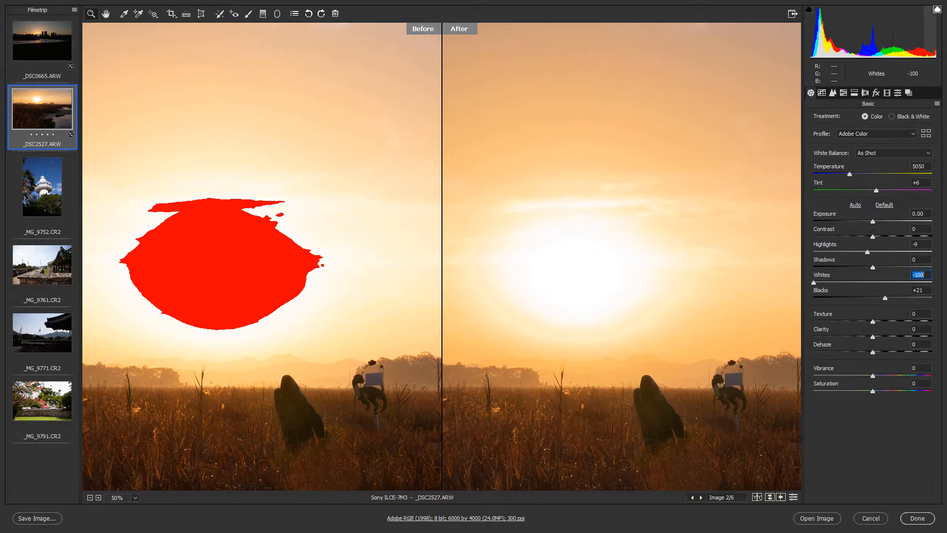
drag(921, 47, 917, 47)
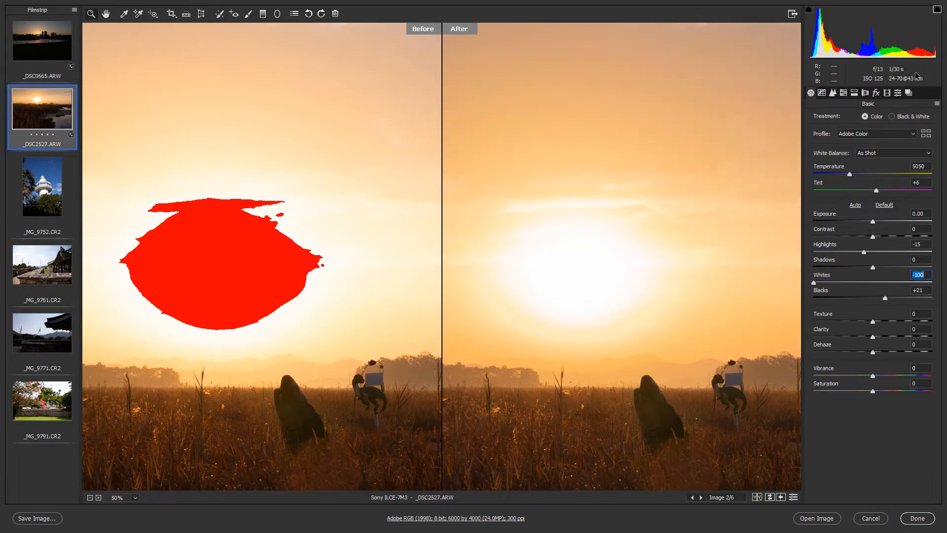
click(937, 9)
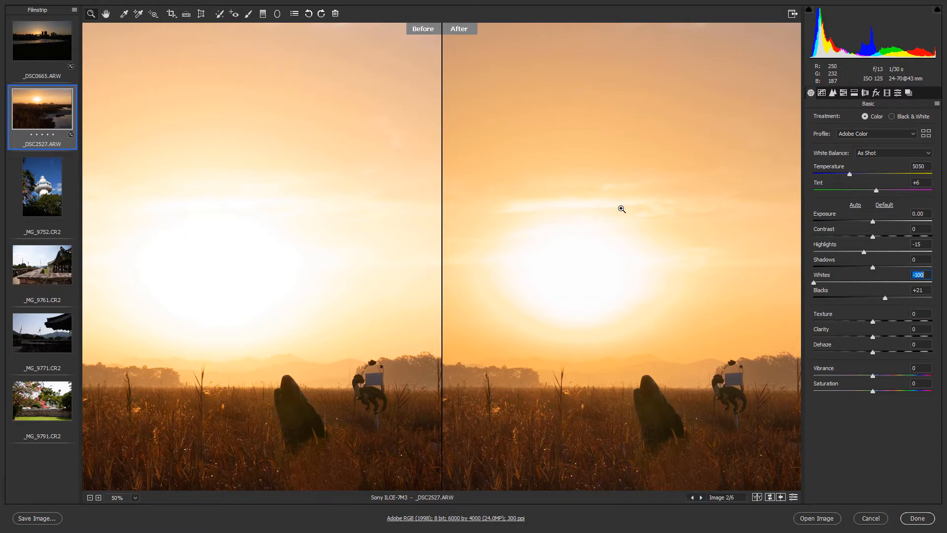
click(794, 497)
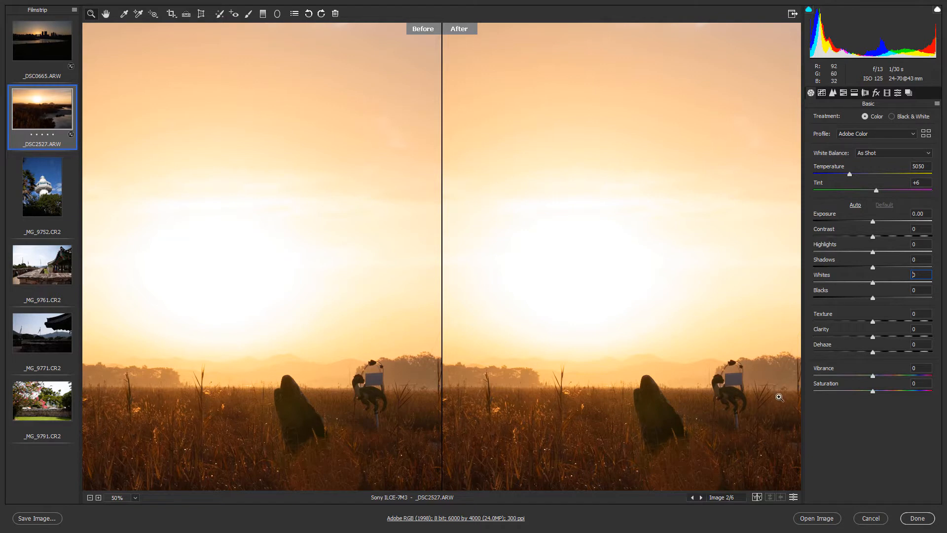
Return from the default comparison, reset the changes on all photos and fit the whole photo in view.
click(793, 497)
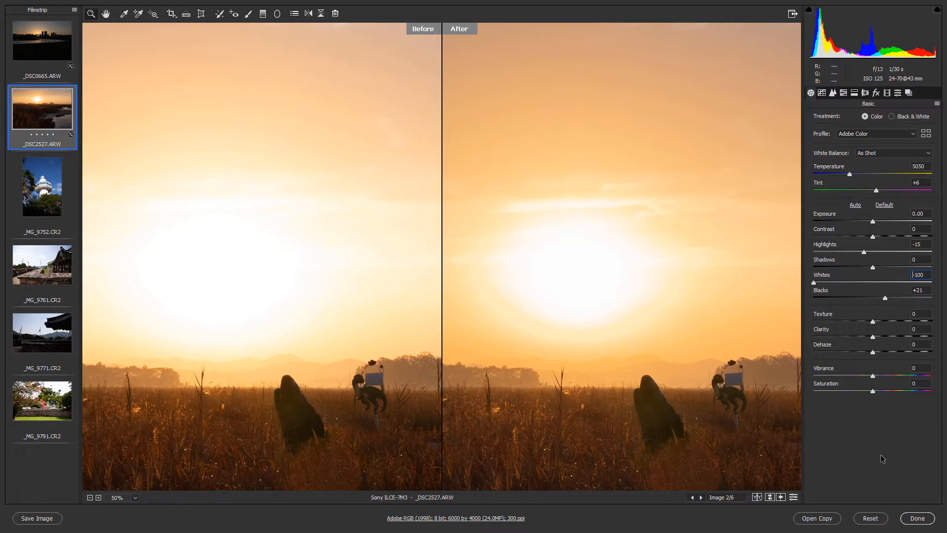
alt+click(871, 518)
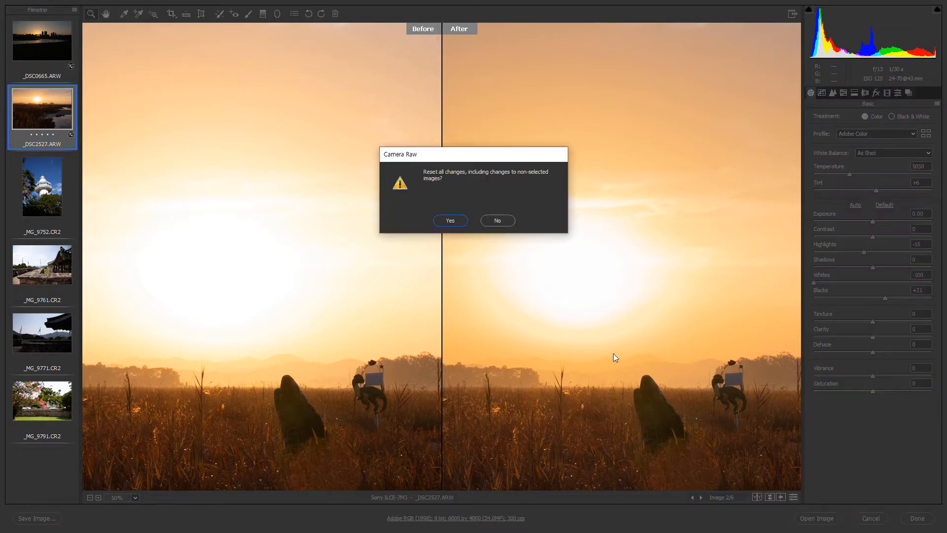
click(460, 221)
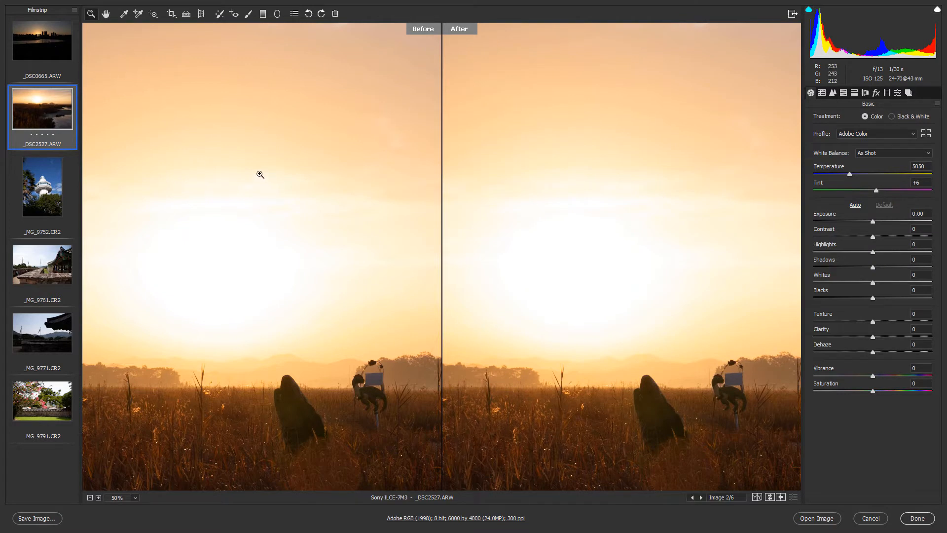
double_click(106, 15)
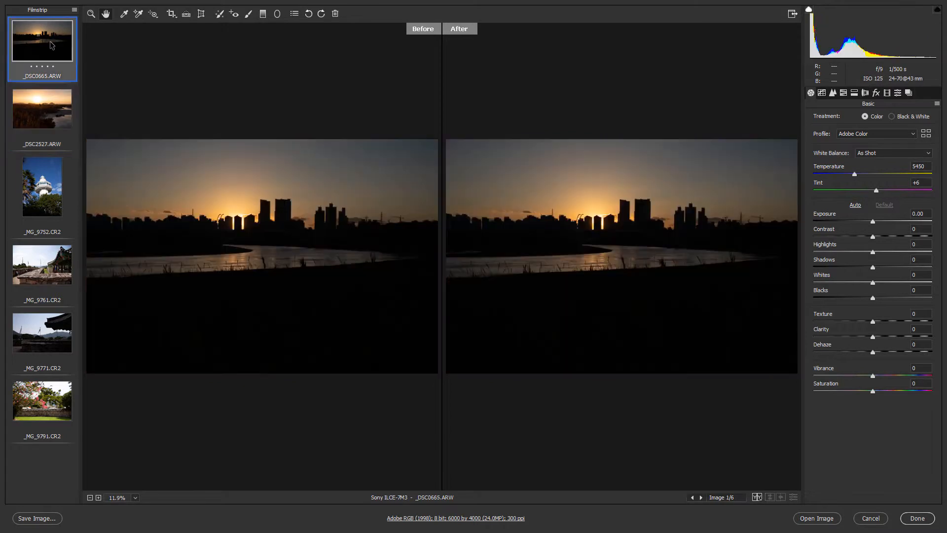
Open _DSC0665.ARW and brighten its dark tones directly on the histogram to Blacks +49 and Shadows +50.
click(52, 46)
drag(813, 48, 826, 48)
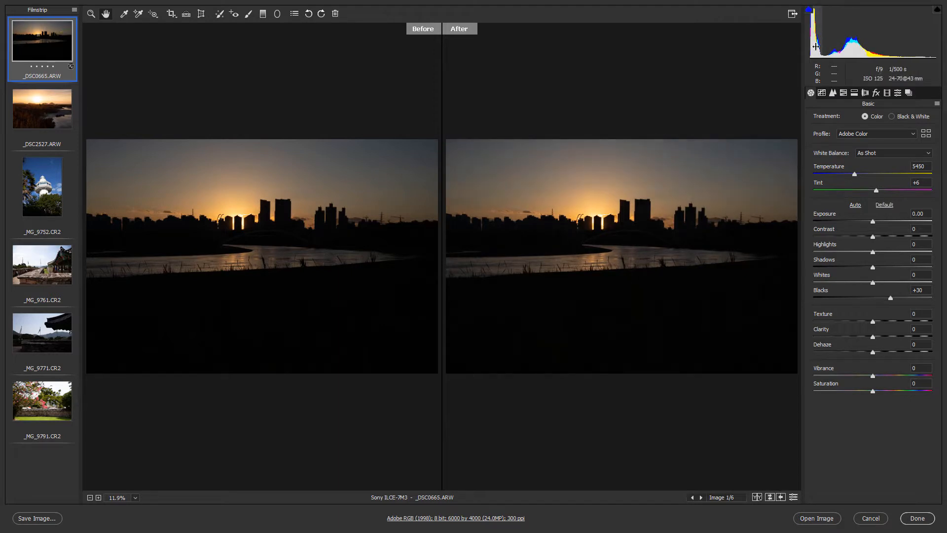
drag(814, 48, 820, 48)
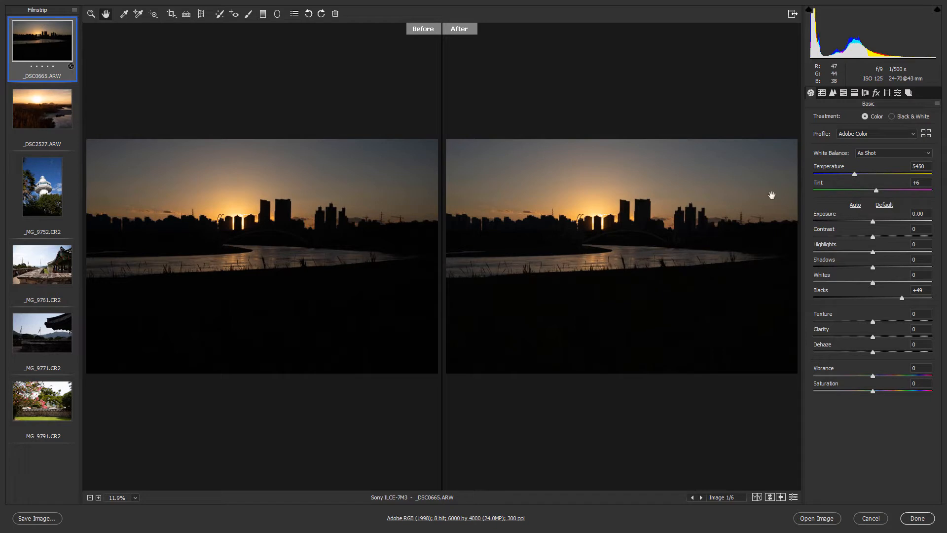
drag(832, 48, 856, 47)
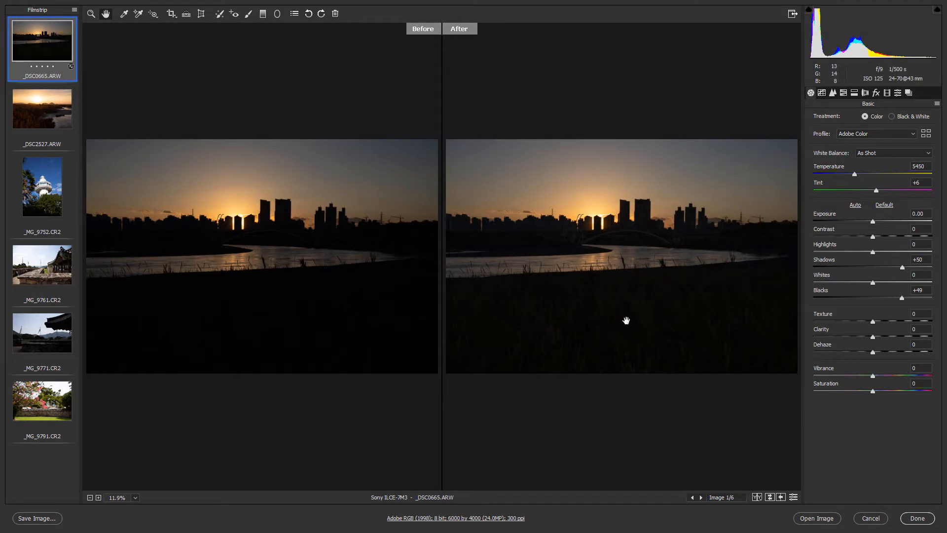
Raise Blacks to +21 on _DSC2527.ARW using the histogram and briefly show the highlight clipping warning.
click(43, 114)
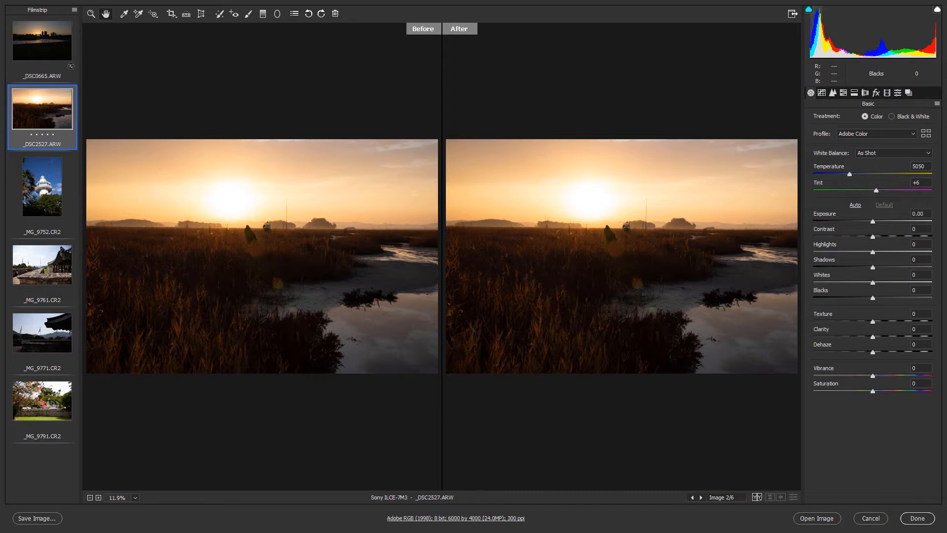
drag(816, 36, 823, 35)
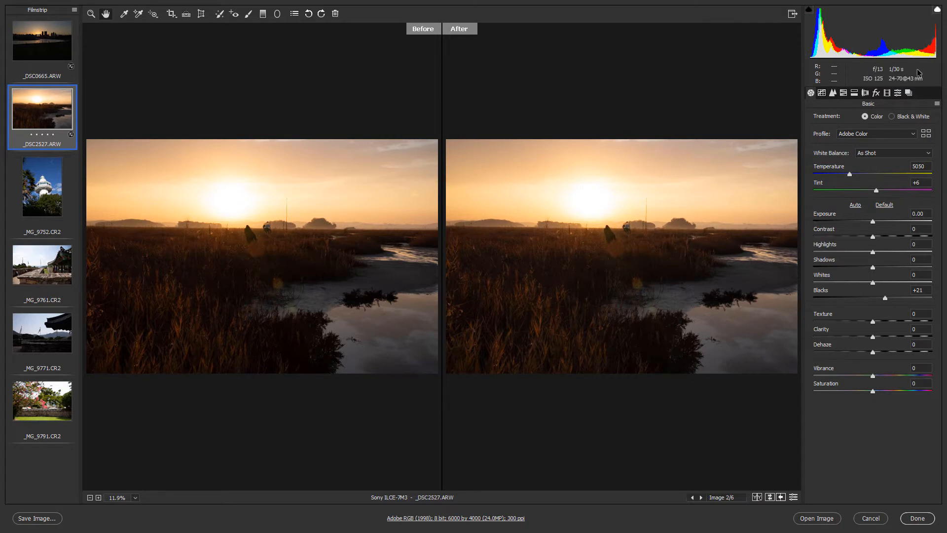
click(937, 13)
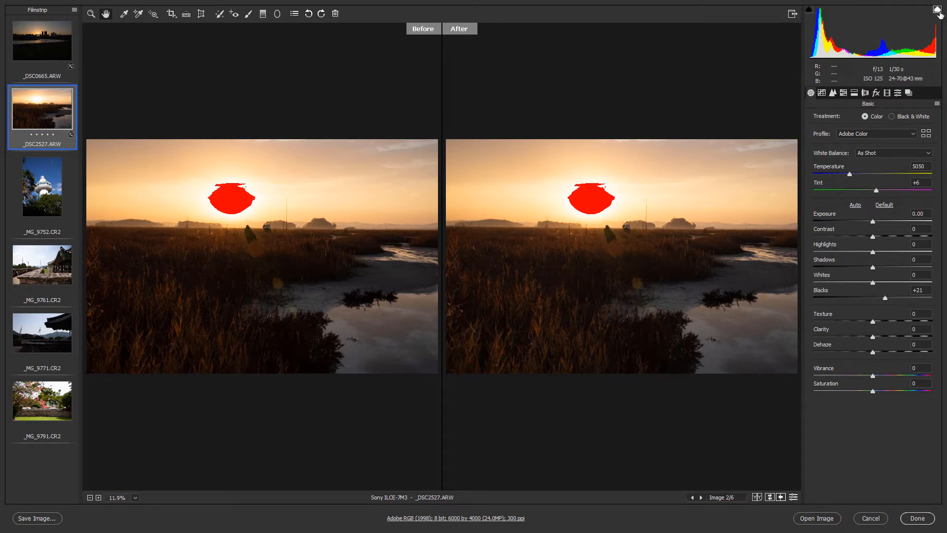
click(938, 12)
Darken the bright tones of _DSC2527.ARW on the histogram to Whites -100, Highlights -20 and Exposure -0.23.
drag(930, 34, 881, 34)
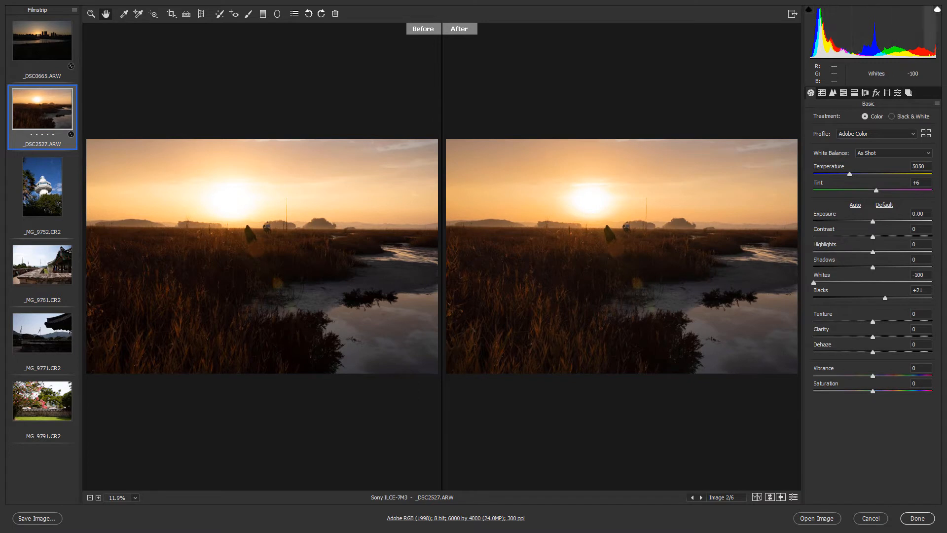
drag(909, 34, 899, 33)
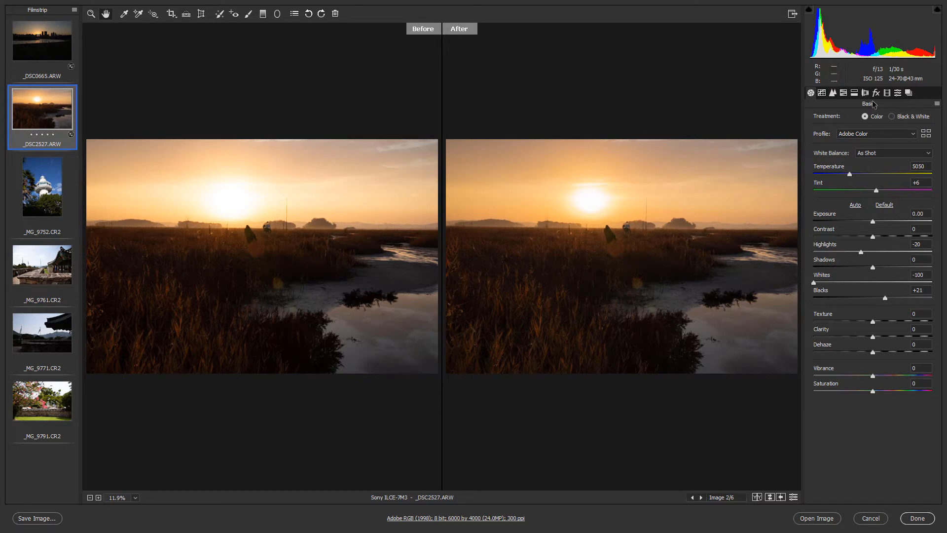
drag(874, 37, 874, 37)
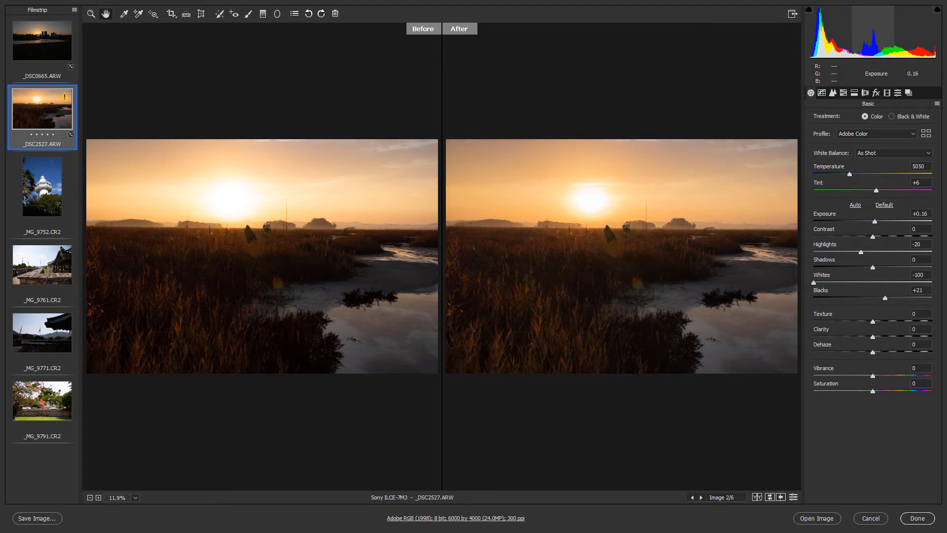
drag(877, 37, 867, 37)
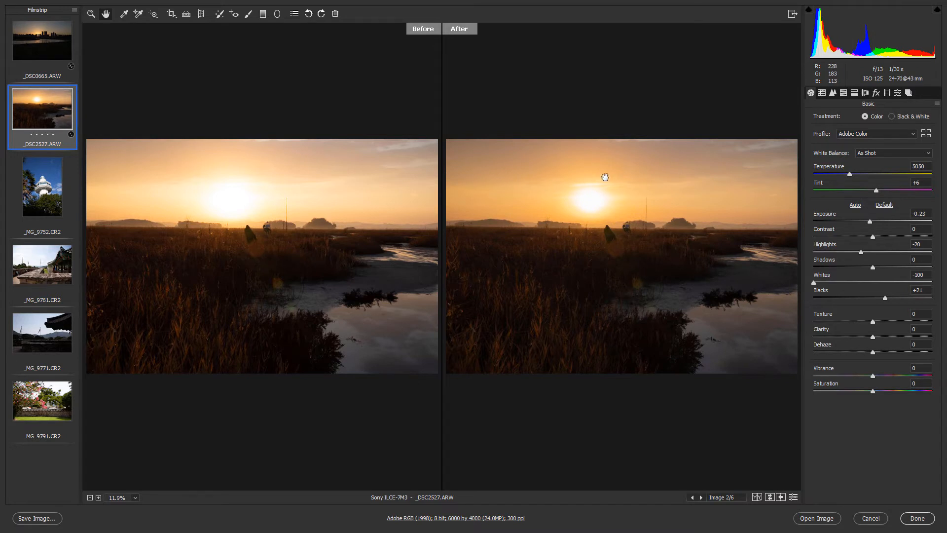
On _MG_9752.CR2, try Blacks at +100 and +58, restore the default settings and set Shadows to -28 and Blacks to -9.
click(47, 198)
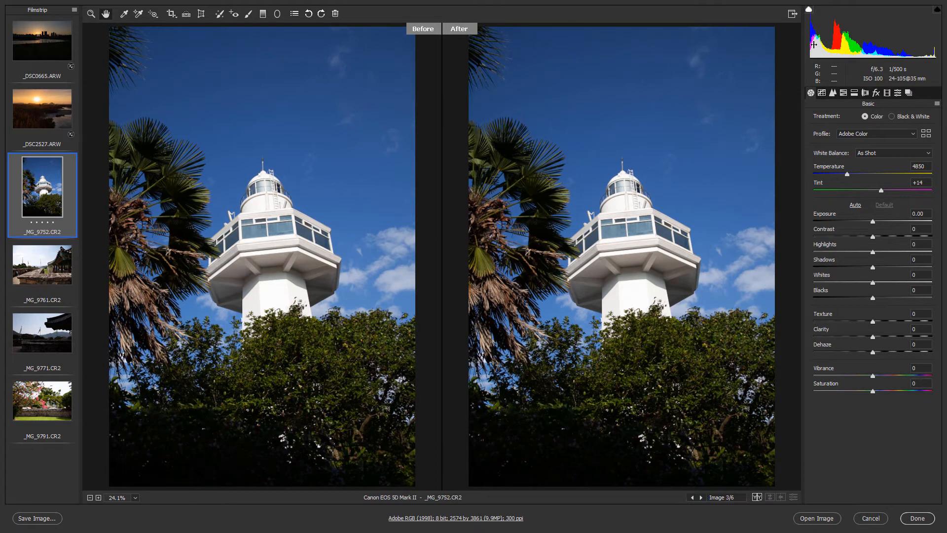
drag(815, 39, 865, 39)
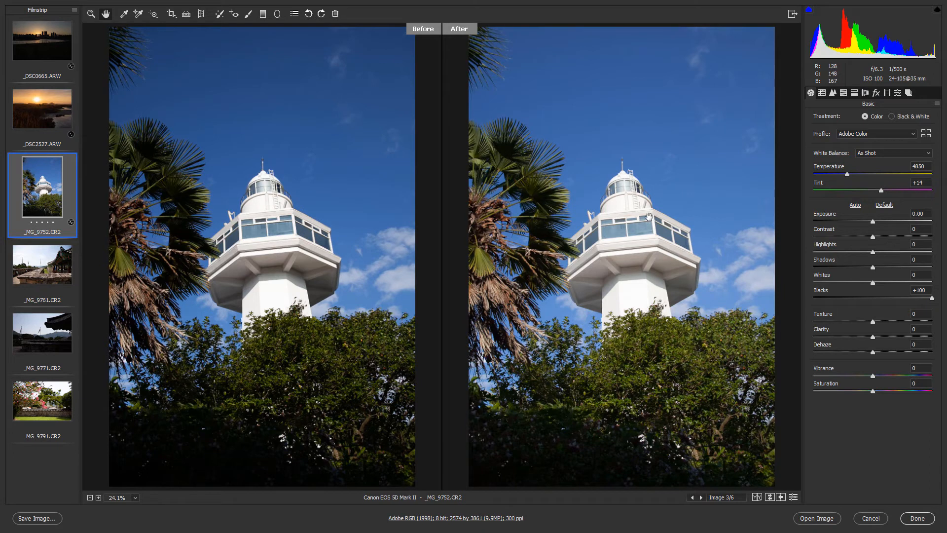
drag(816, 40, 793, 54)
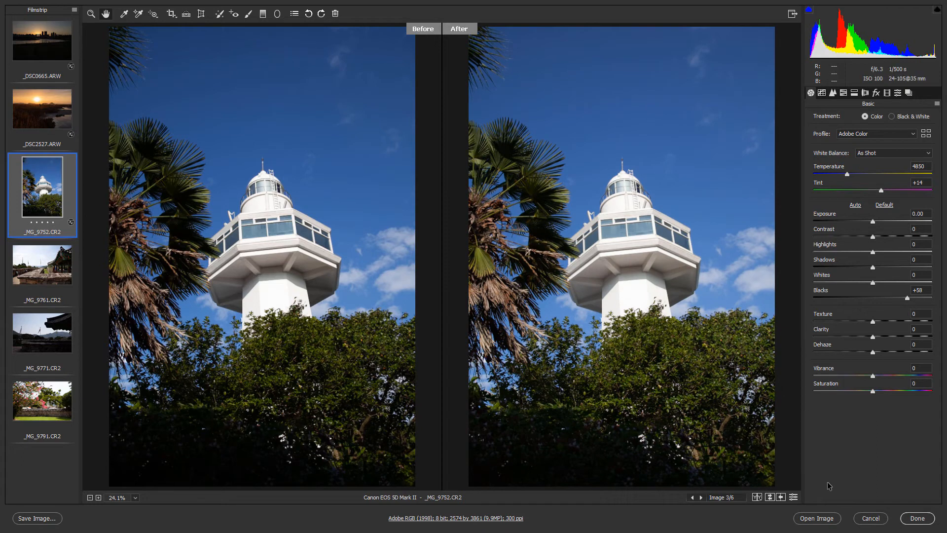
click(794, 498)
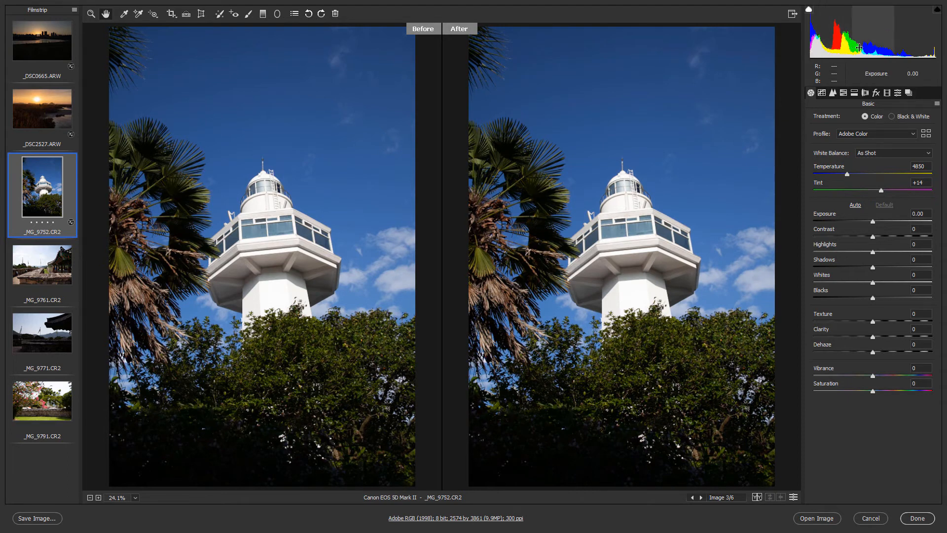
drag(836, 40, 812, 48)
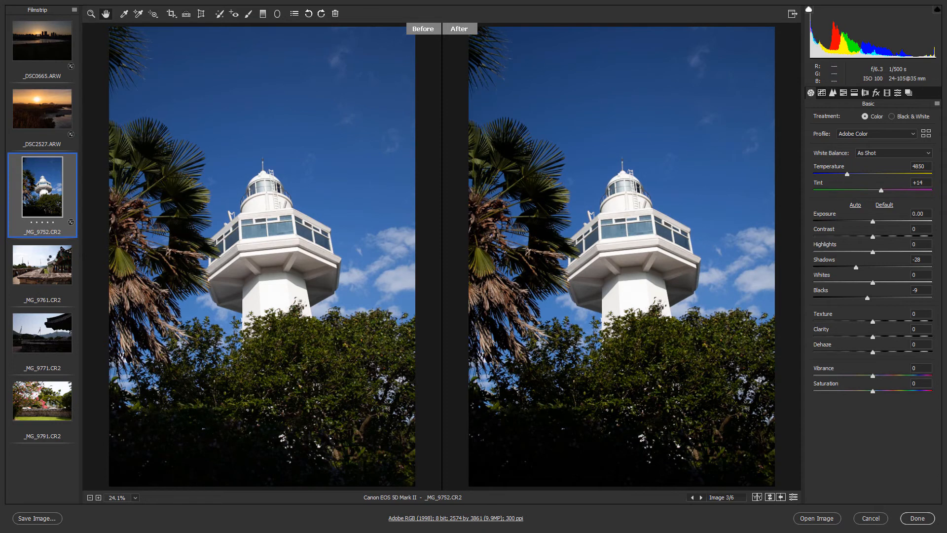
Open _MG_9761.CR2 and briefly show the highlight clipping warning to examine its sky.
click(53, 263)
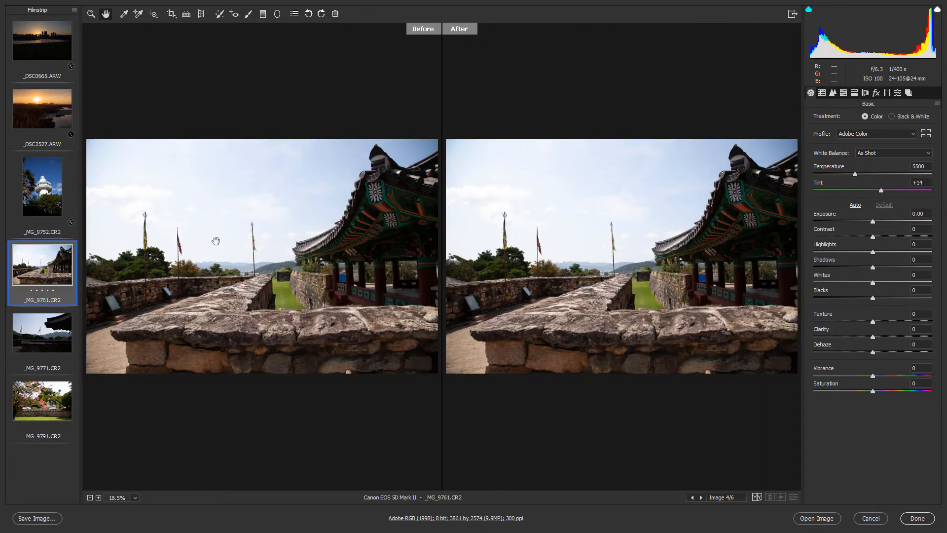
click(938, 10)
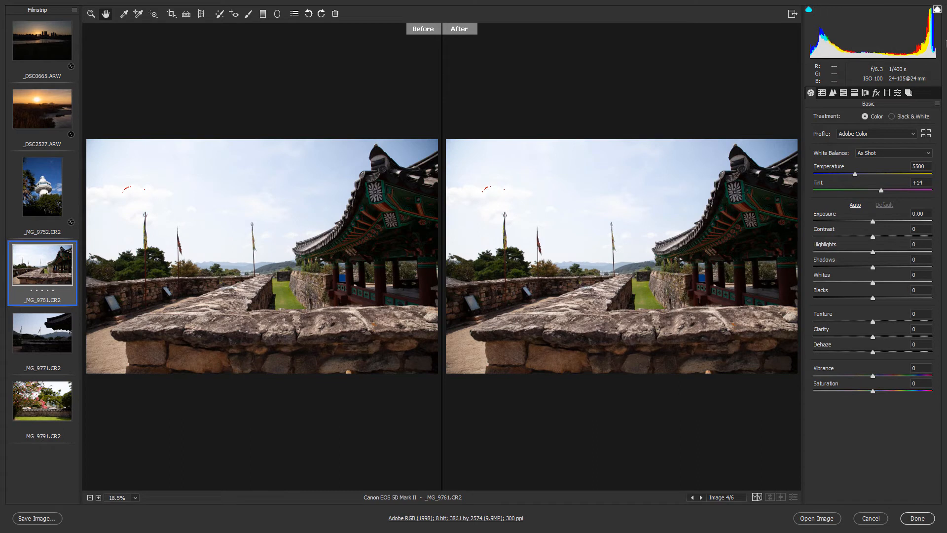
click(938, 10)
Adjust _MG_9761.CR2 on the histogram to Whites -9, Blacks +22, Highlights -86 and Exposure -0.29.
drag(933, 47, 929, 47)
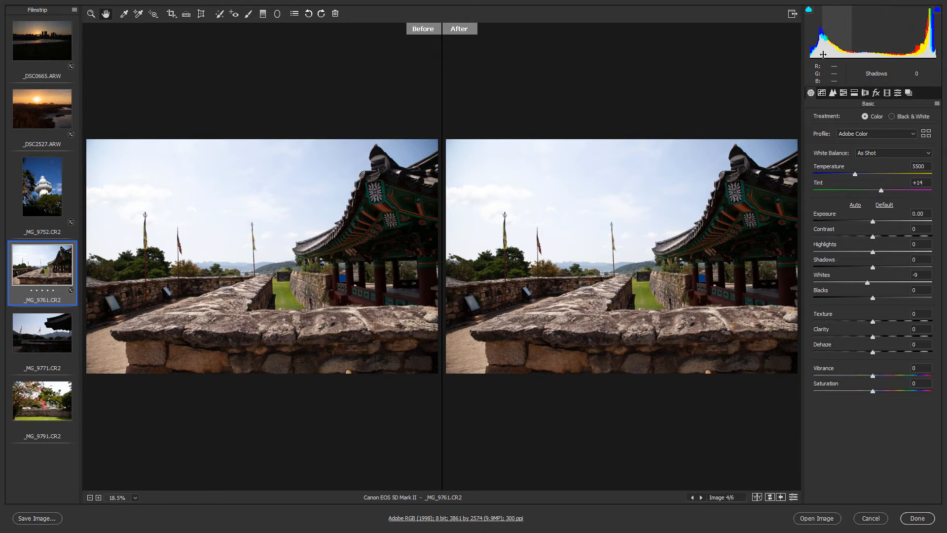
drag(815, 48, 822, 50)
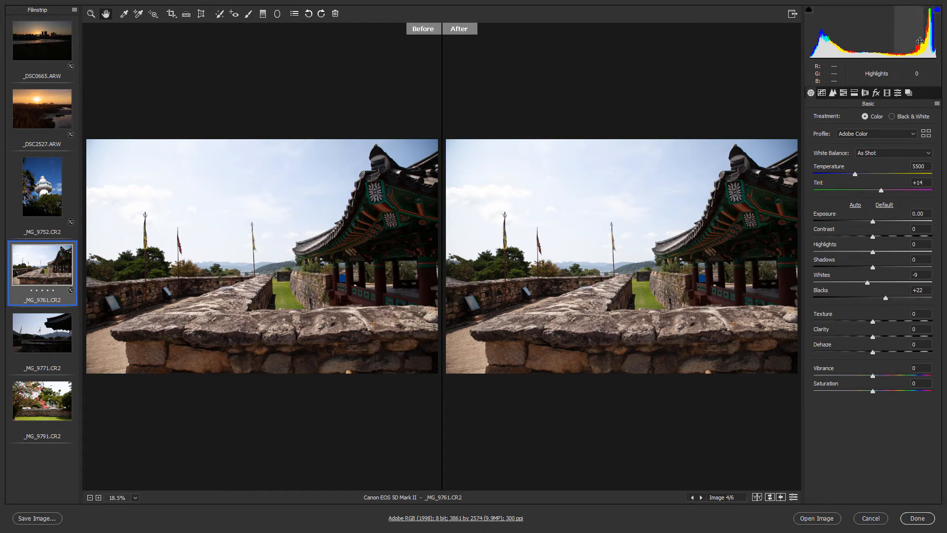
drag(918, 37, 878, 35)
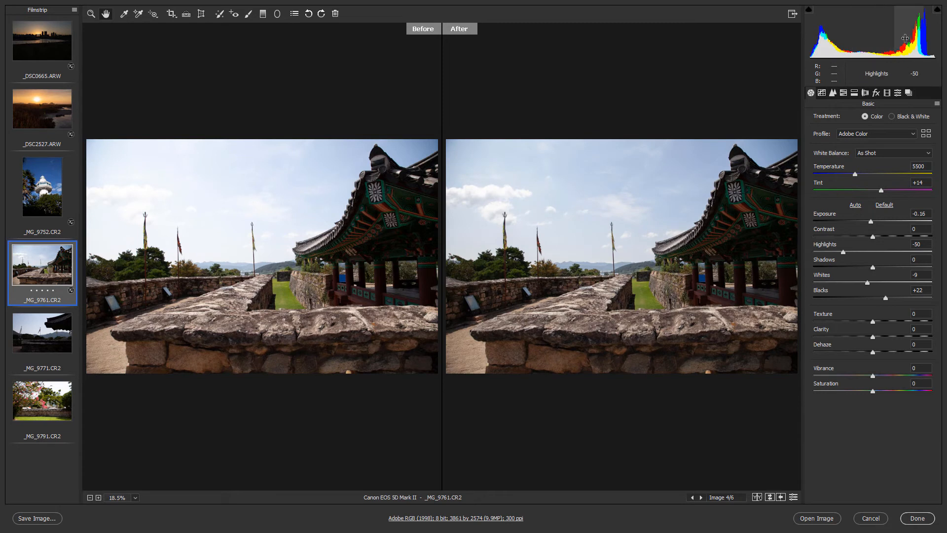
drag(921, 35, 884, 32)
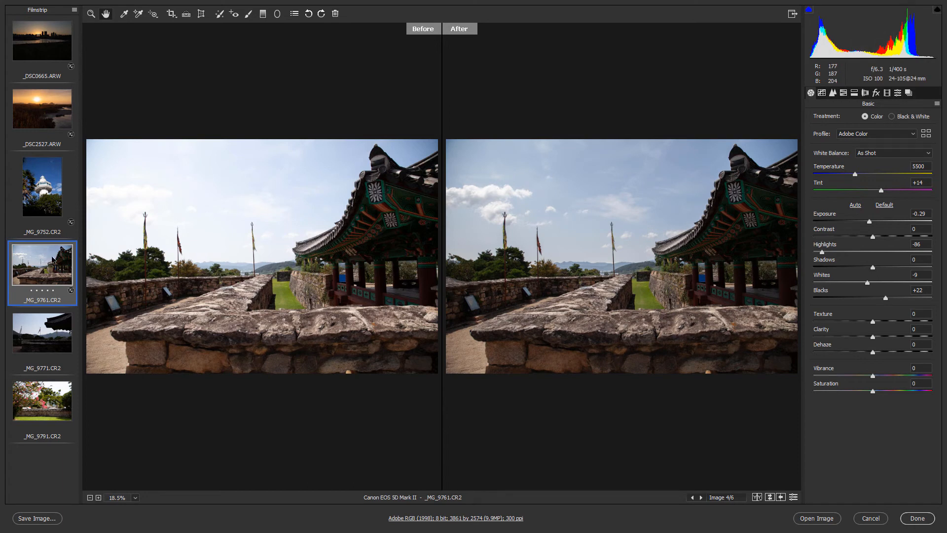
Adjust _MG_9771.CR2 on the histogram to Blacks +46, Shadows +54, Exposure +0.11 and Highlights -16.
click(42, 334)
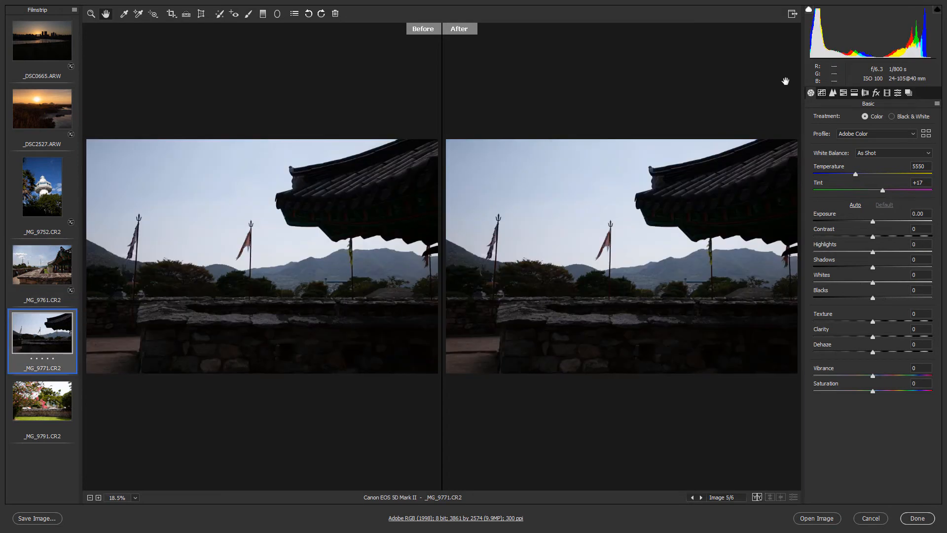
drag(814, 51, 840, 52)
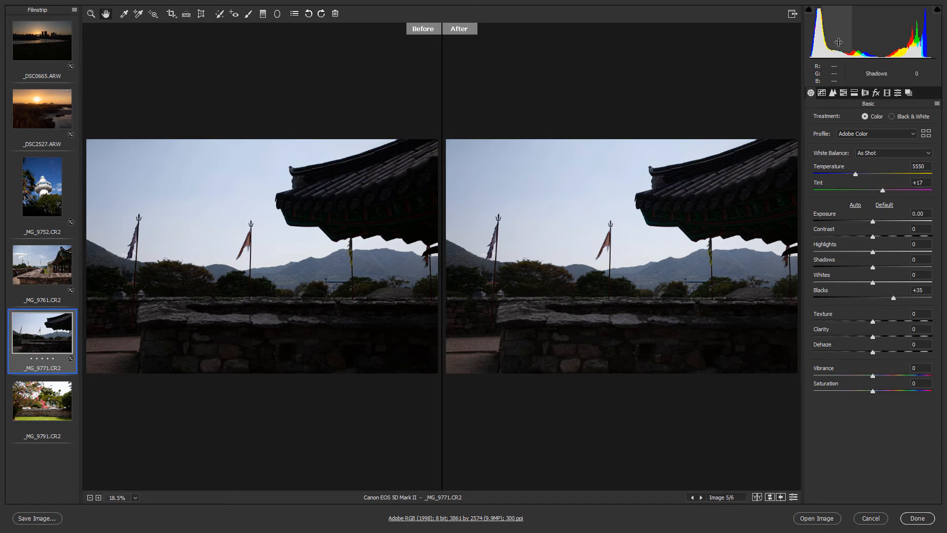
drag(839, 42, 863, 42)
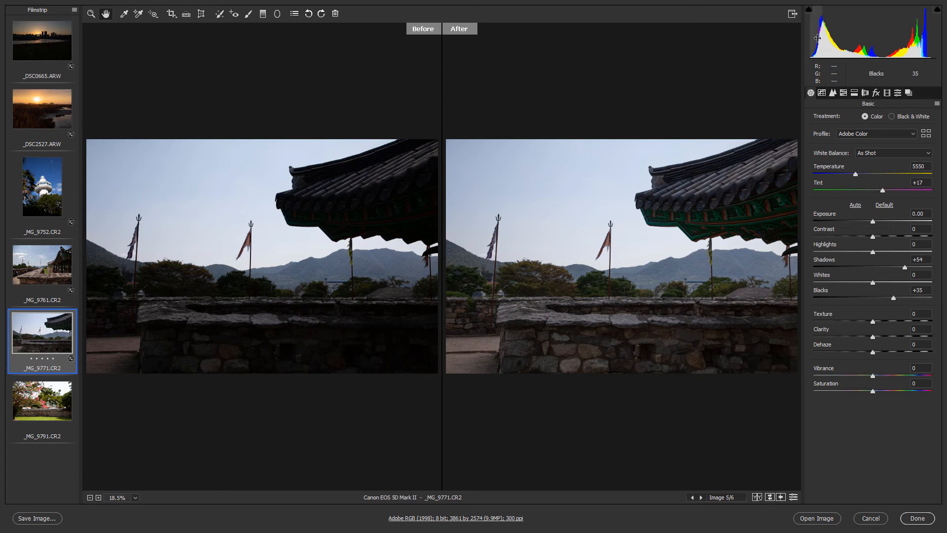
drag(838, 55, 874, 50)
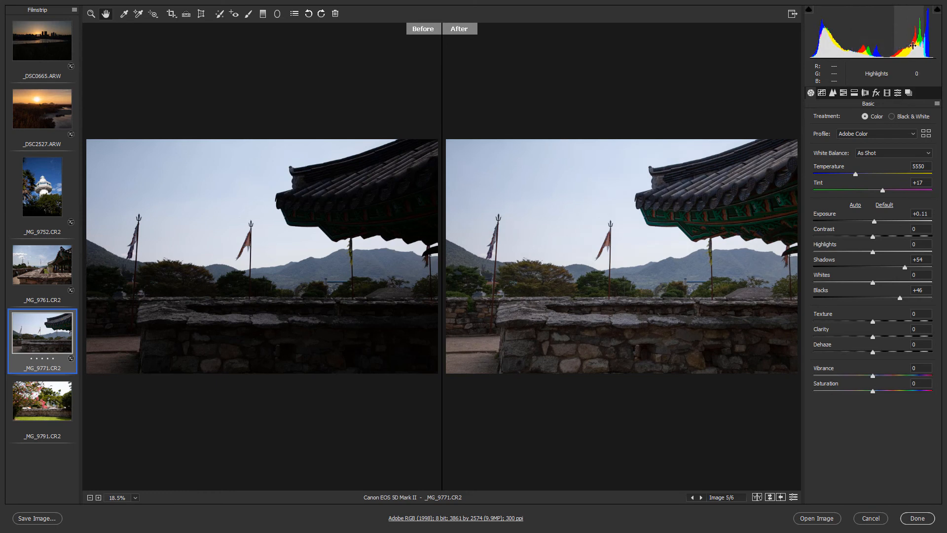
mouse_move(910, 49)
mouse_down()
mouse_move(895, 50)
mouse_move(904, 44)
mouse_up()
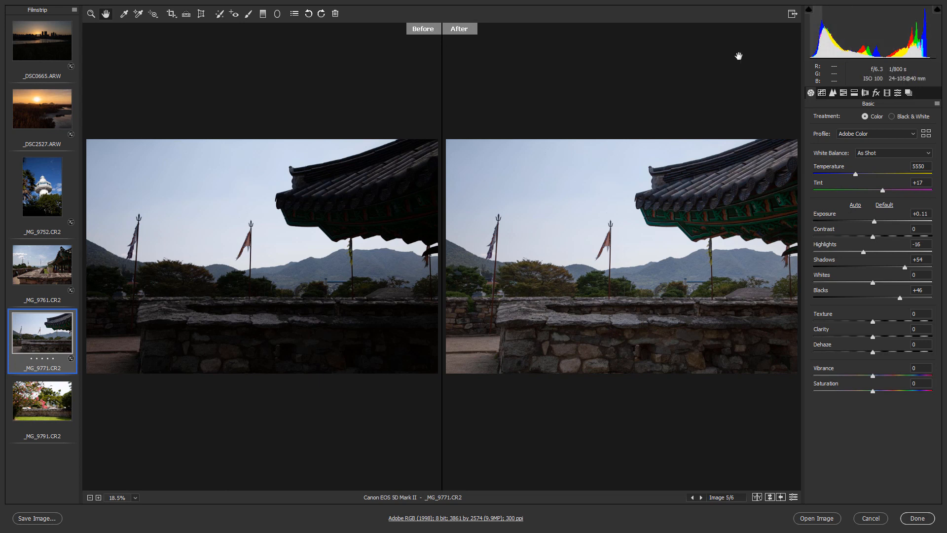
Open the photo _MG_9791.CR2 to examine its histogram.
click(38, 398)
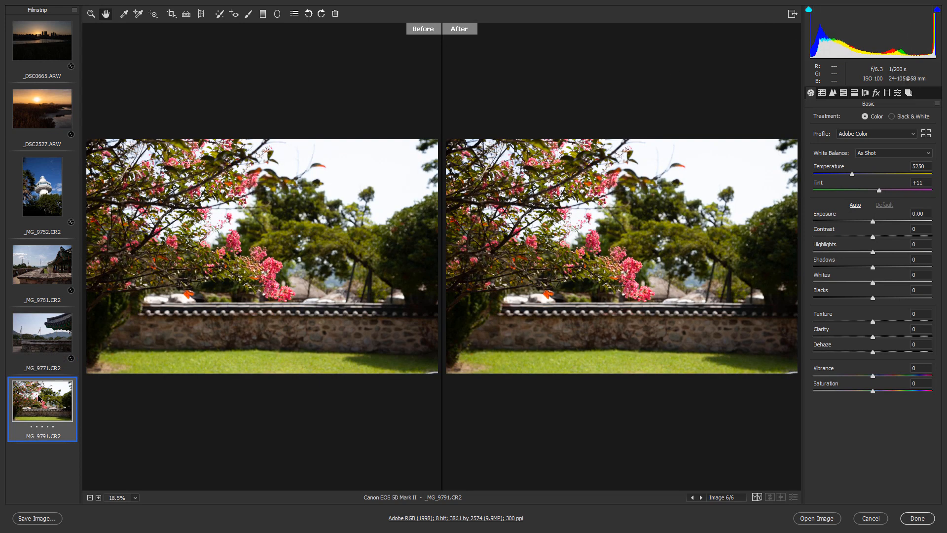